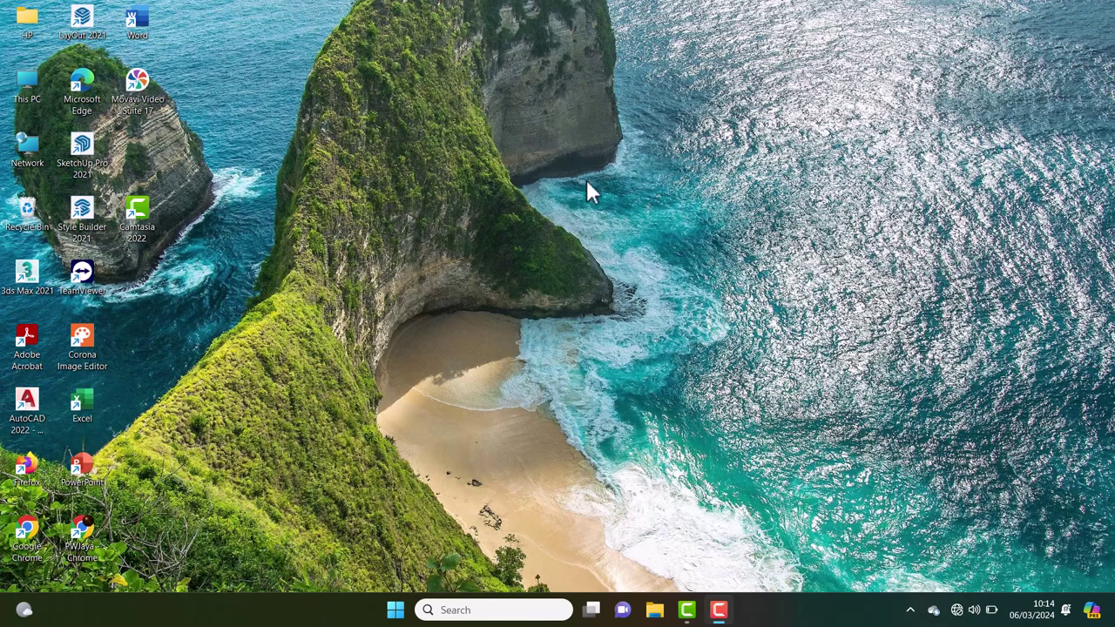
Step: Refresh the desktop and launch AutoCAD 2022 from its desktop shortcut
right_click(620, 144)
left_click(658, 210)
left_click(35, 410)
double_click(40, 418)
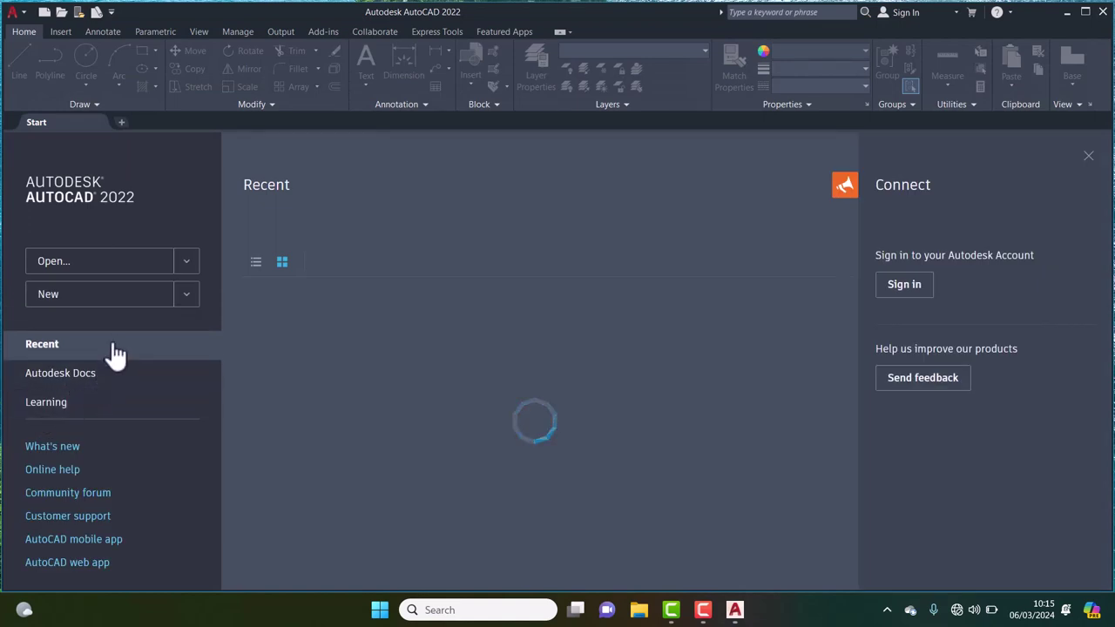
Step: Start a new blank drawing, Drawing1, and pan around its empty model space
left_click(113, 300)
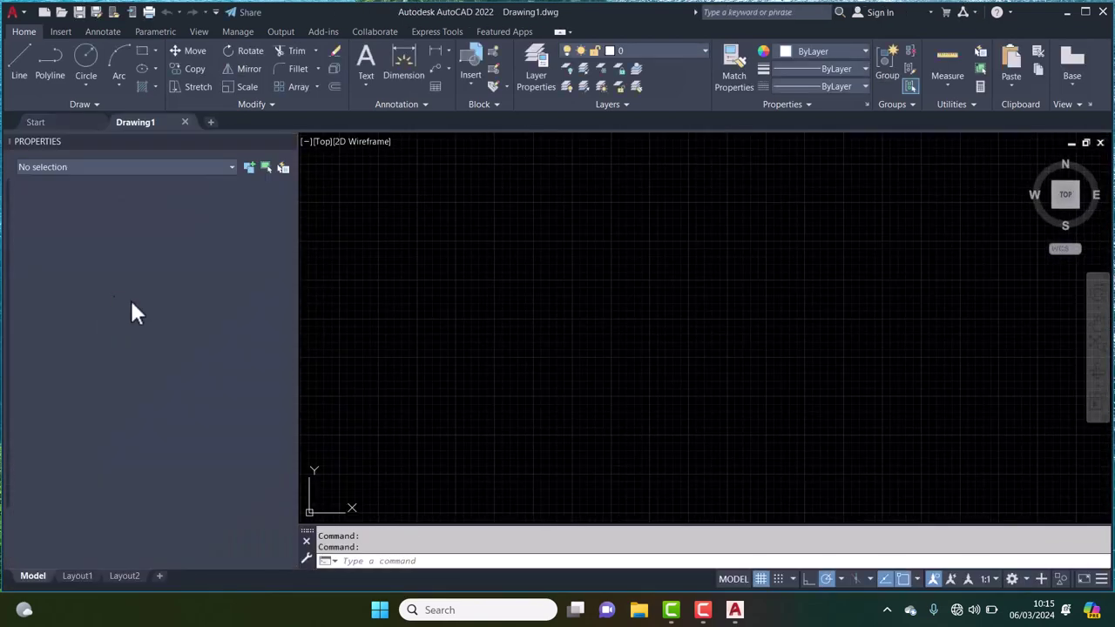
middle_click_drag(450, 428, 485, 369)
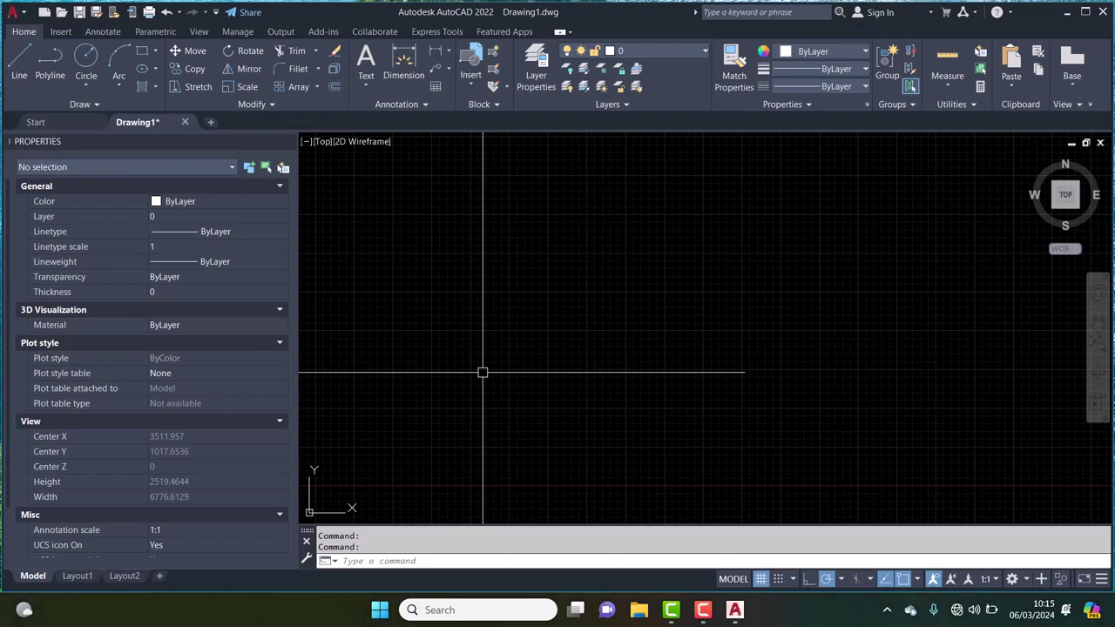
middle_click_drag(533, 423, 622, 366)
middle_click_drag(481, 438, 560, 386)
middle_click_drag(493, 423, 545, 434)
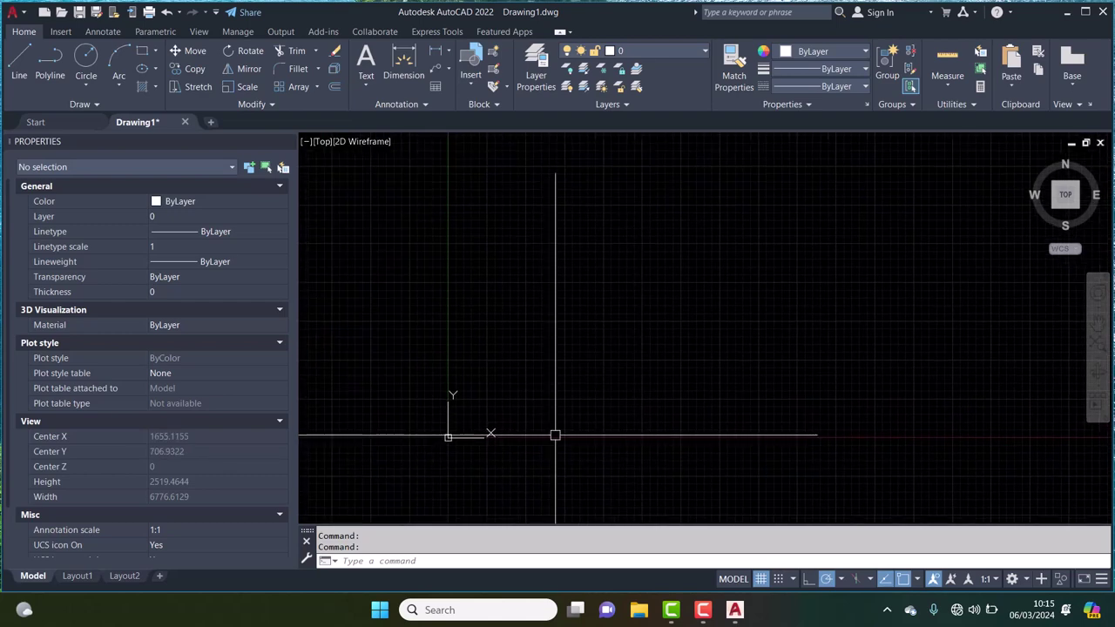
middle_click_drag(538, 398, 489, 411)
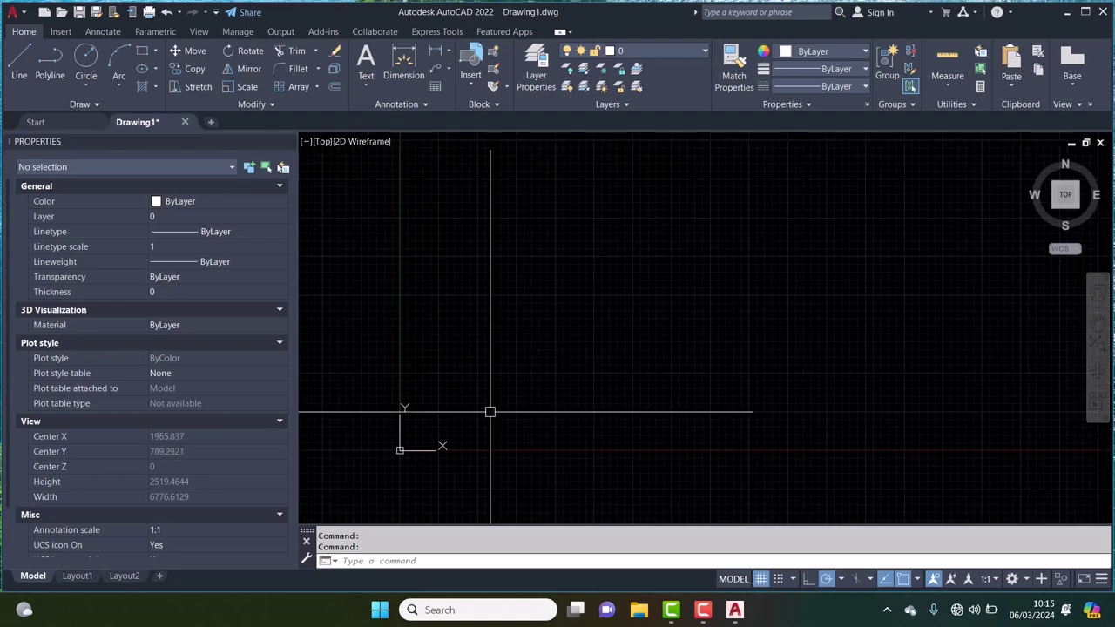
middle_click_drag(493, 413, 514, 418)
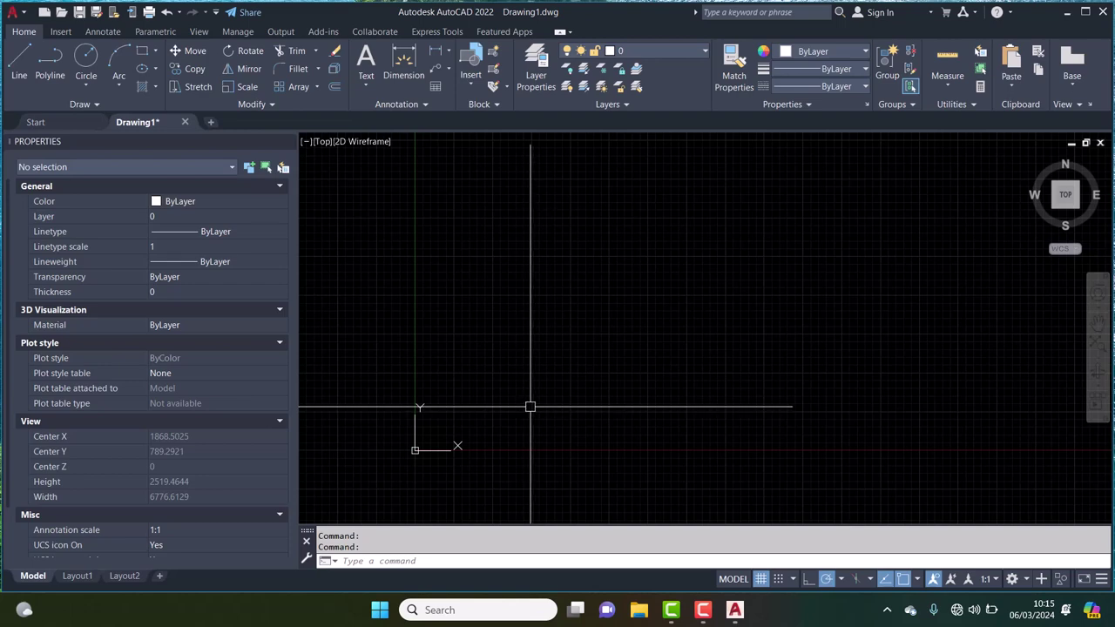
middle_click_drag(530, 407, 536, 407)
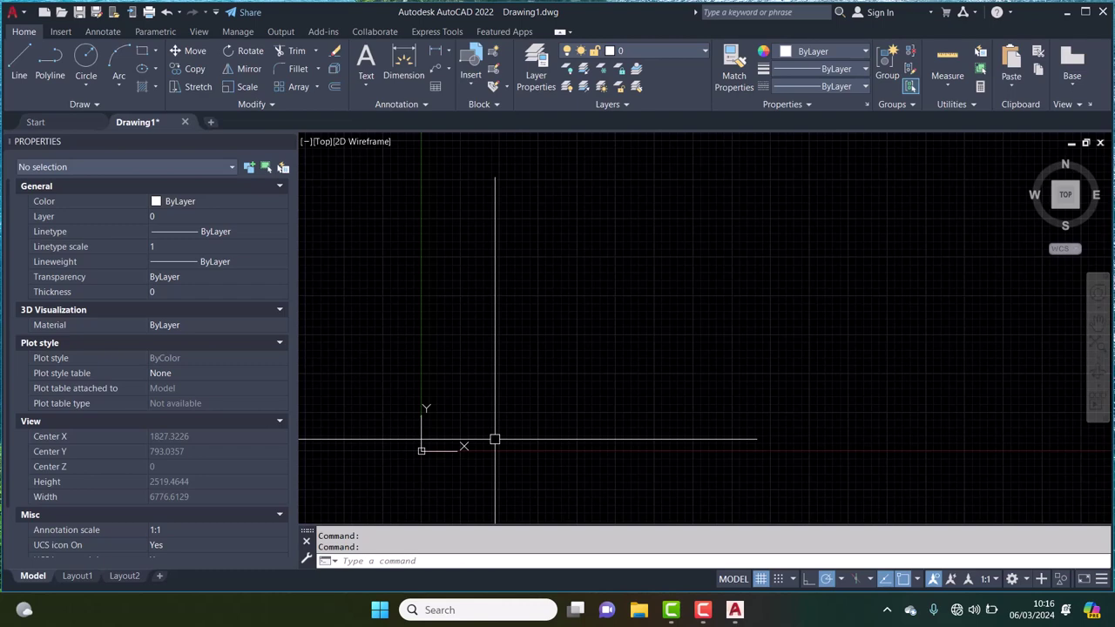
middle_click_drag(469, 449, 470, 452)
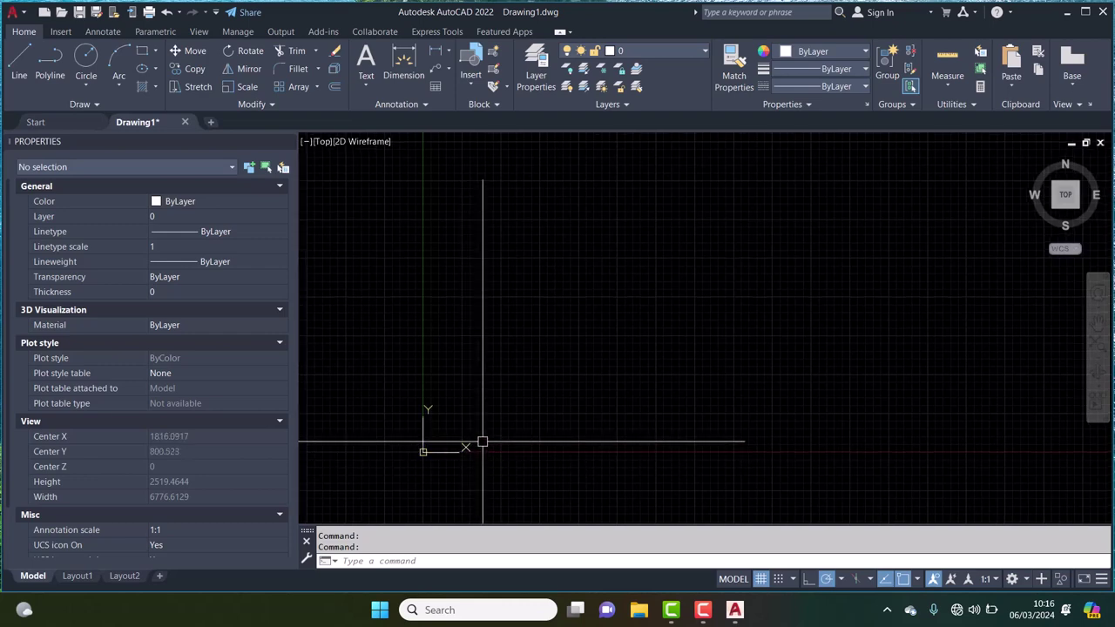
Step: Draw a rectangle with RECTANG from corner 0,0 to 1000,1000
type("r")
type("ec")
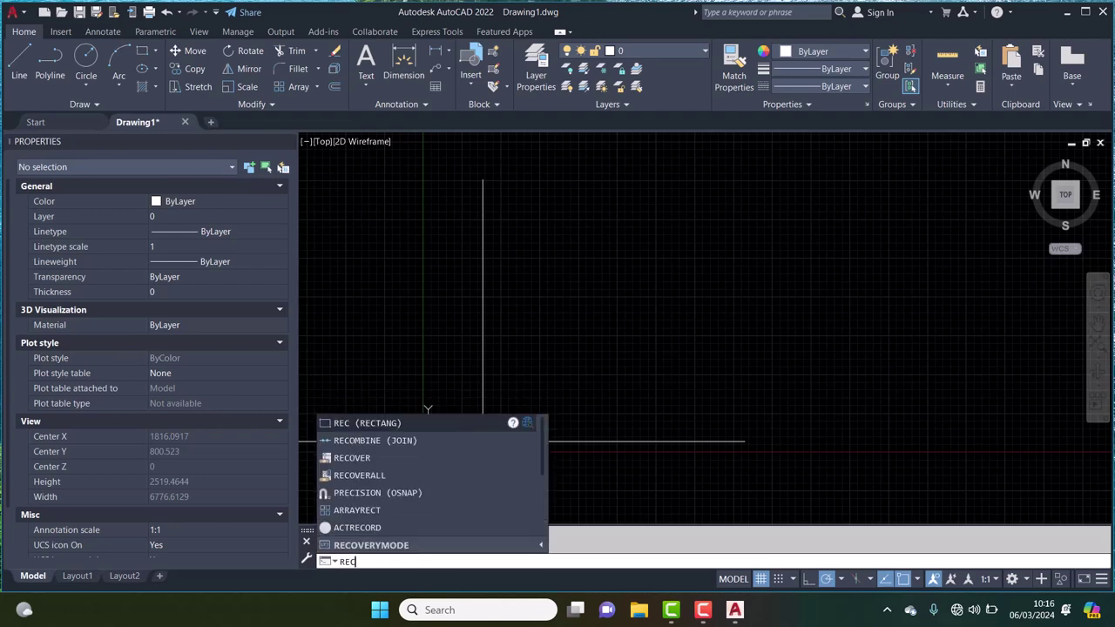
key("Return")
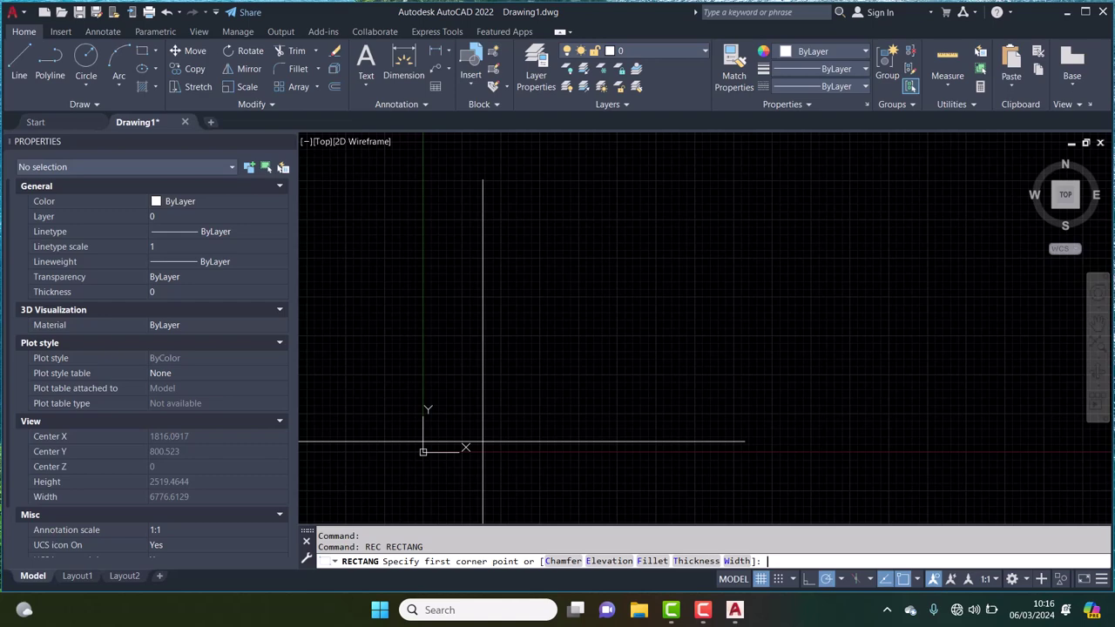
scroll(453, 442, "up", 2)
middle_click_drag(454, 442, 521, 421)
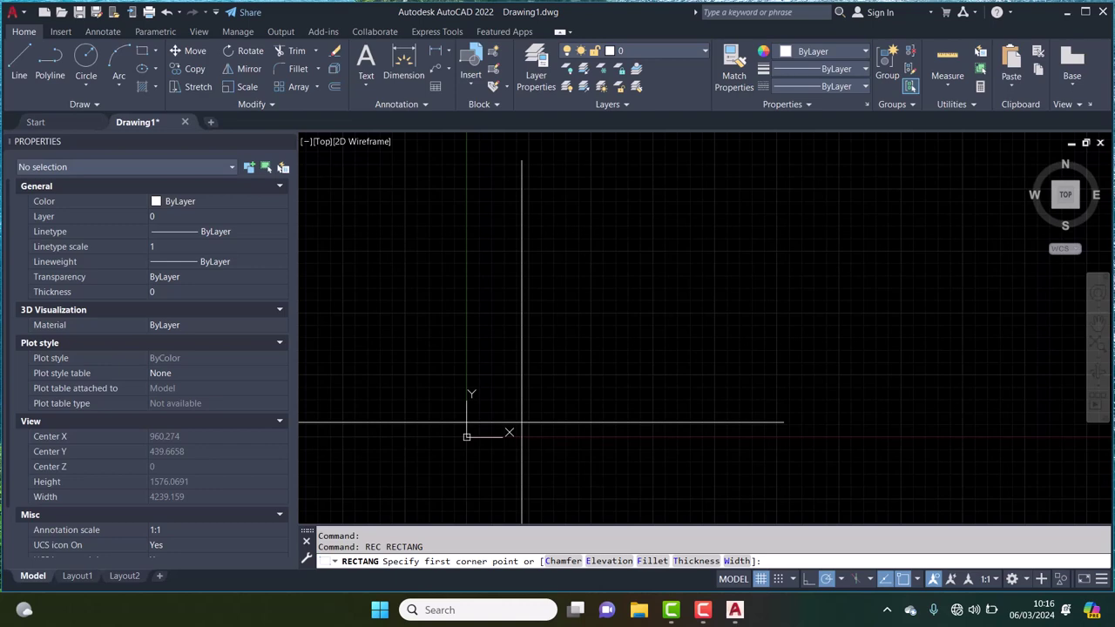
type("0")
type(",0")
key("Return")
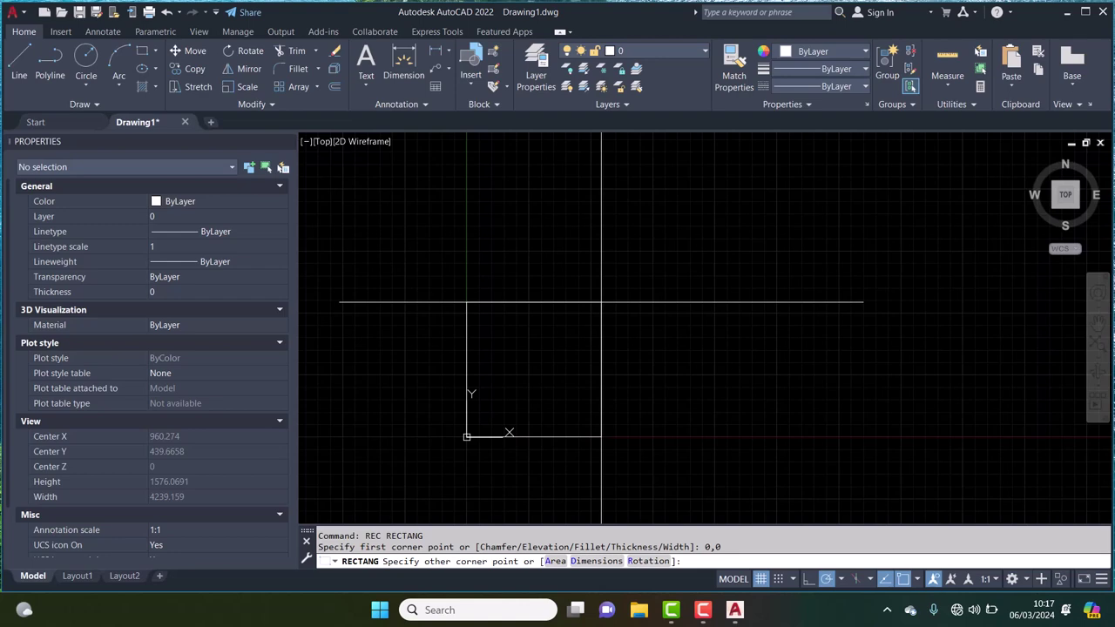
key("F8")
type("@")
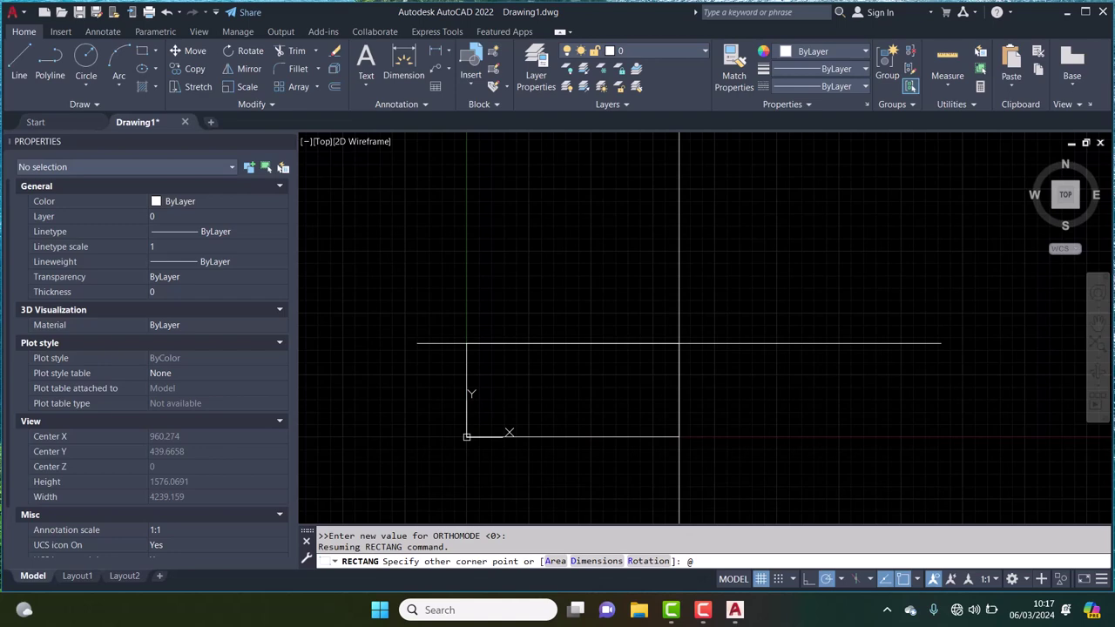
key("BackSpace")
type("1000")
type(",")
type("000")
key("BackSpace")
key("BackSpace")
key("BackSpace")
type("1000")
key("Return")
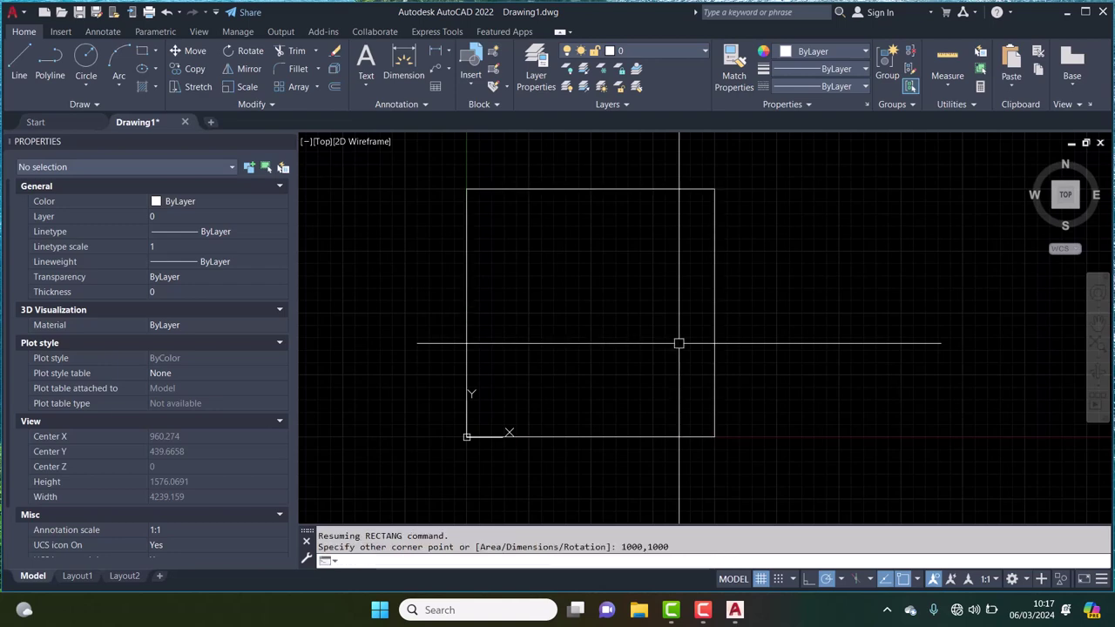
mouse_move(678, 344)
middle_mouse_down()
mouse_move(702, 358)
mouse_move(627, 351)
middle_mouse_up()
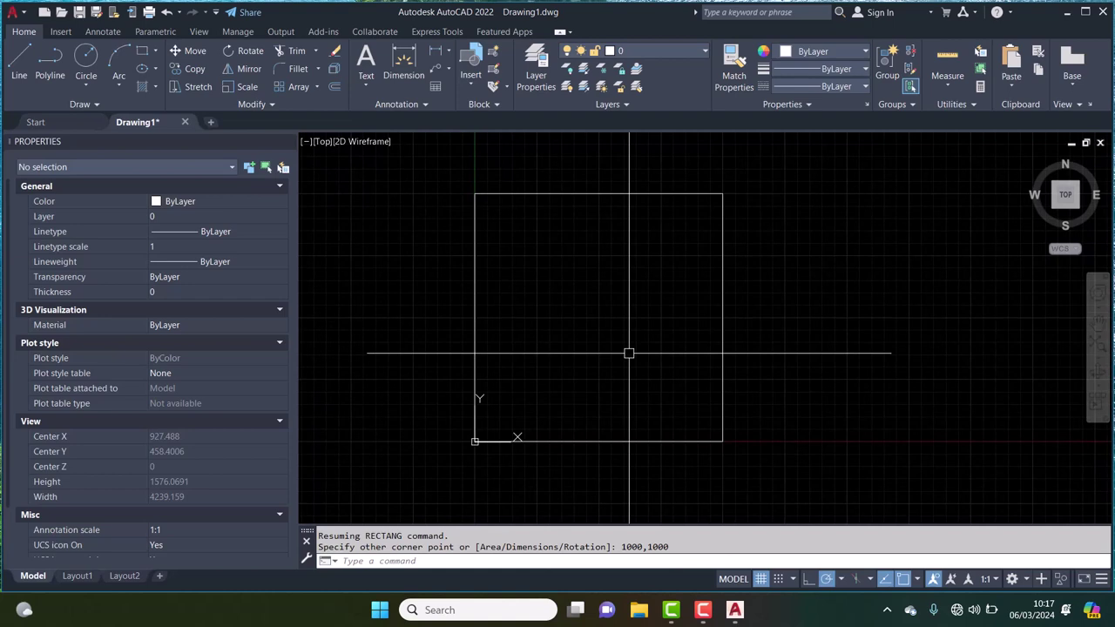
Step: Draw a three-point check-mark polyline inside the square, then switch to Layout1
type("pl")
key("Return")
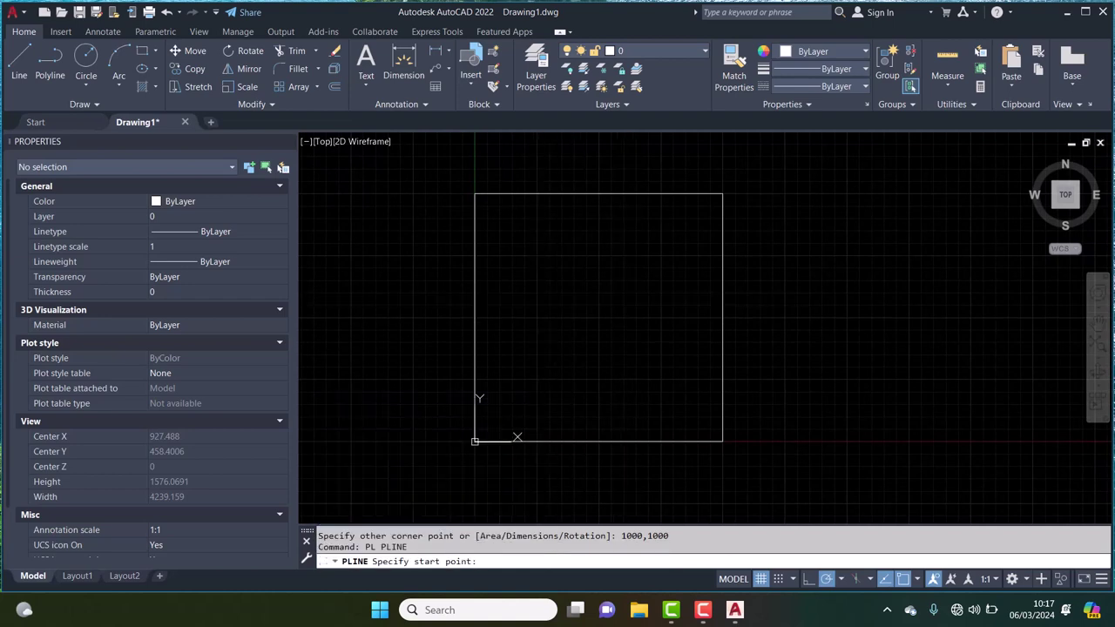
left_click(539, 299)
left_click(581, 357)
left_click(668, 267)
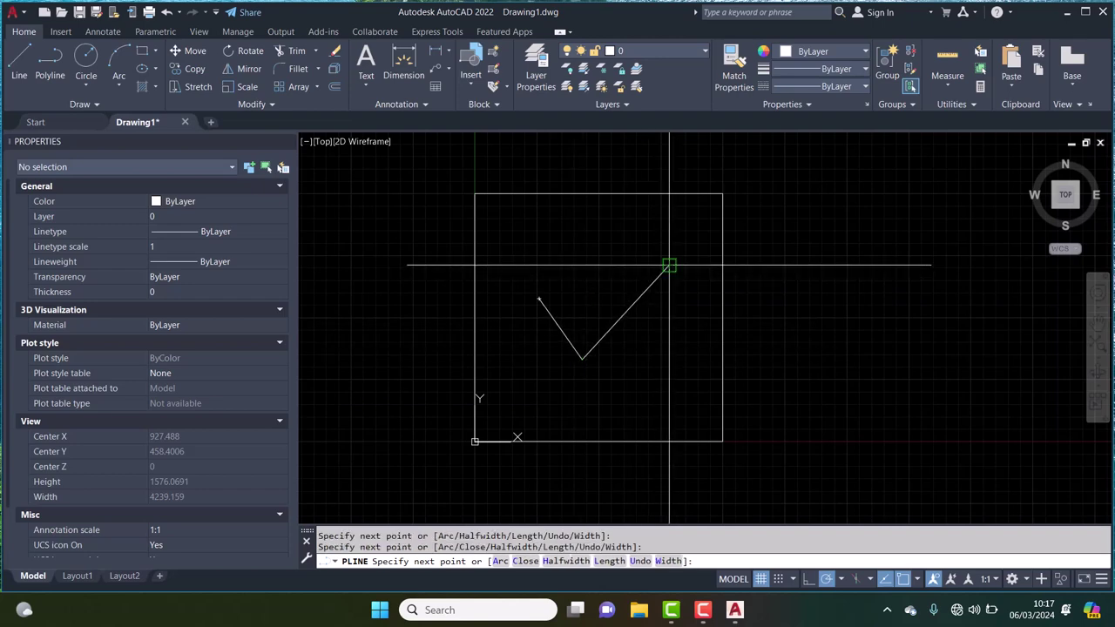
key("Return")
middle_click_drag(628, 358, 637, 360)
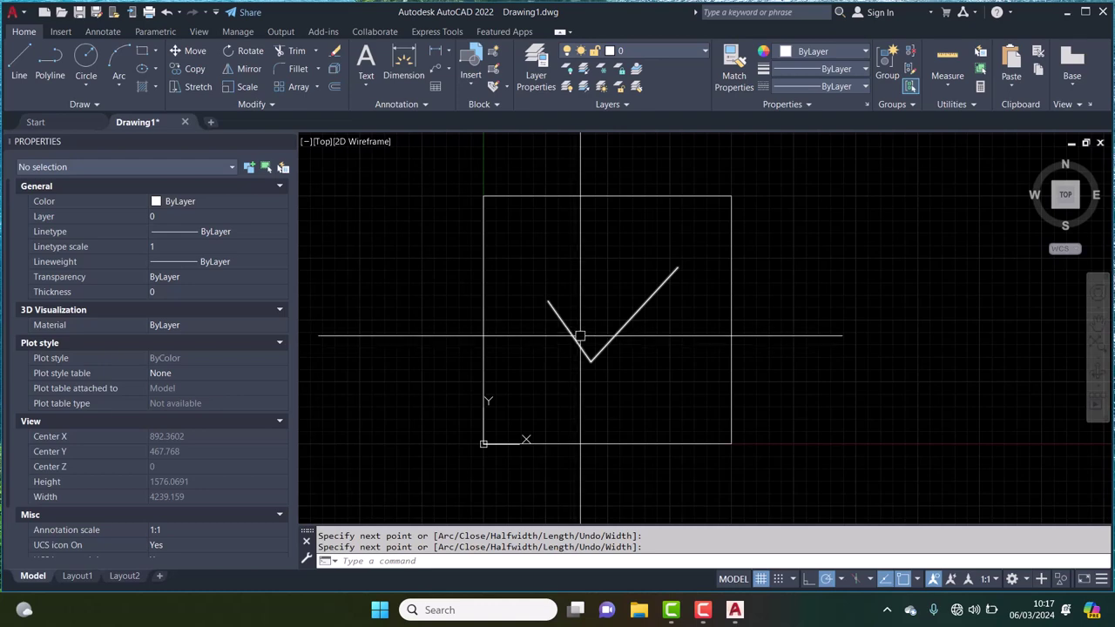
left_click(74, 576)
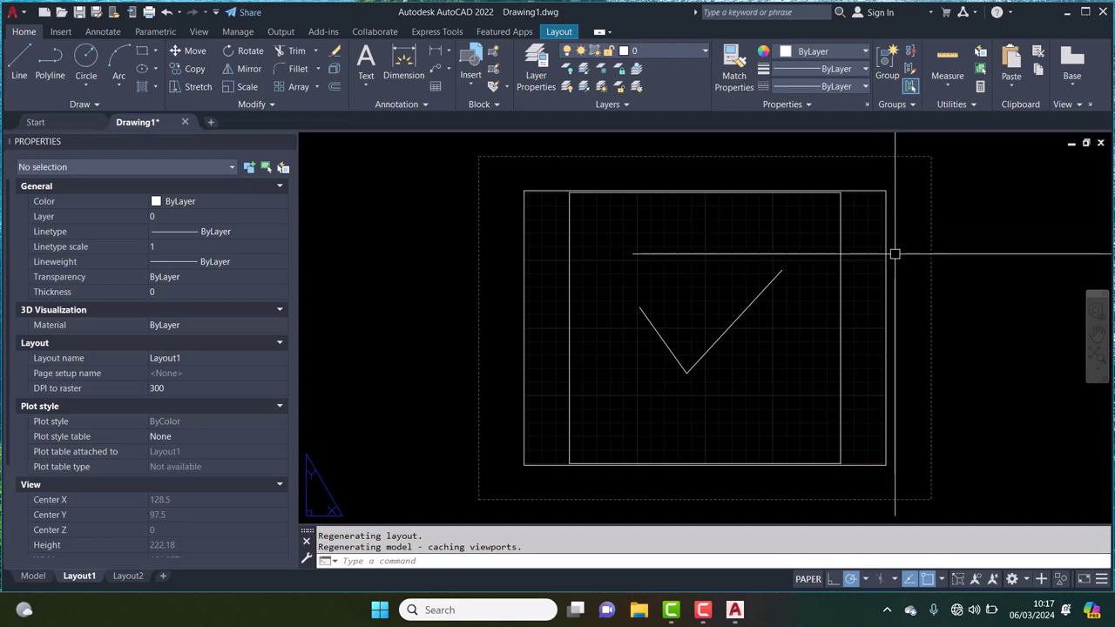
Step: Erase the default viewport from Layout1
type("e")
key("Return")
left_click(903, 303)
left_click(855, 258)
key("Return")
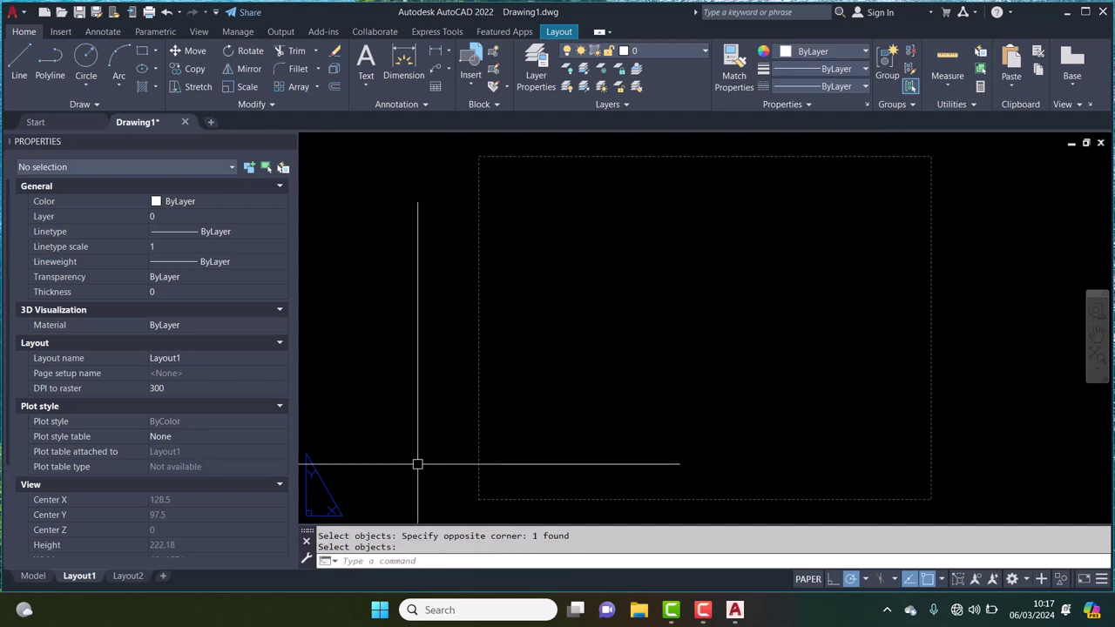
Step: Set Layout1's page setup to AutoCAD PDF (General Documentation), ISO full bleed A3, 1:100 scale
right_click(78, 580)
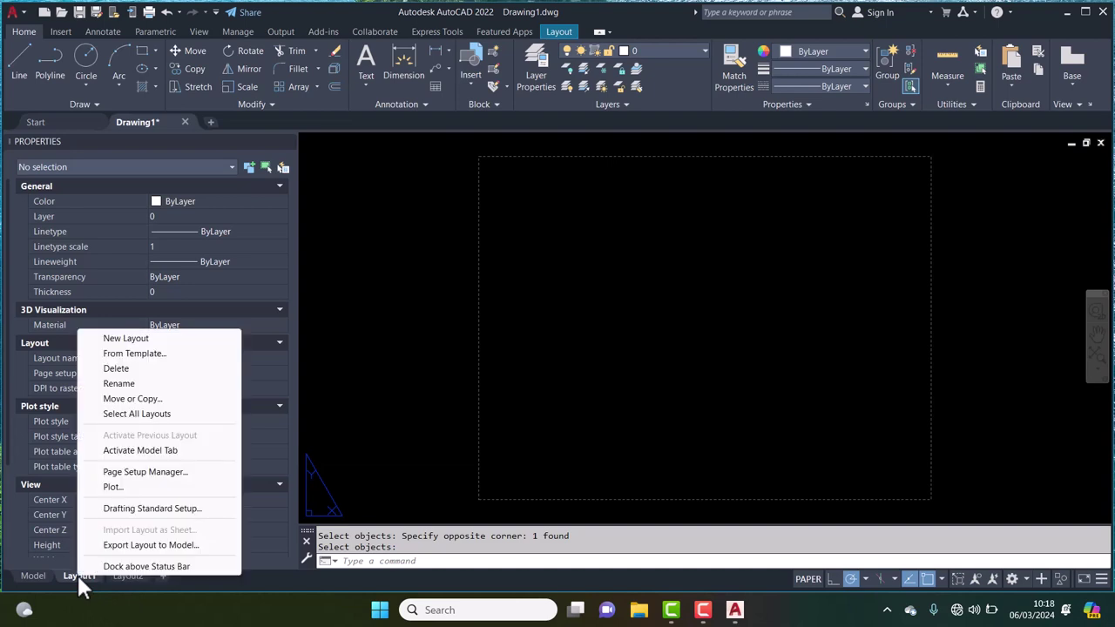
left_click(145, 472)
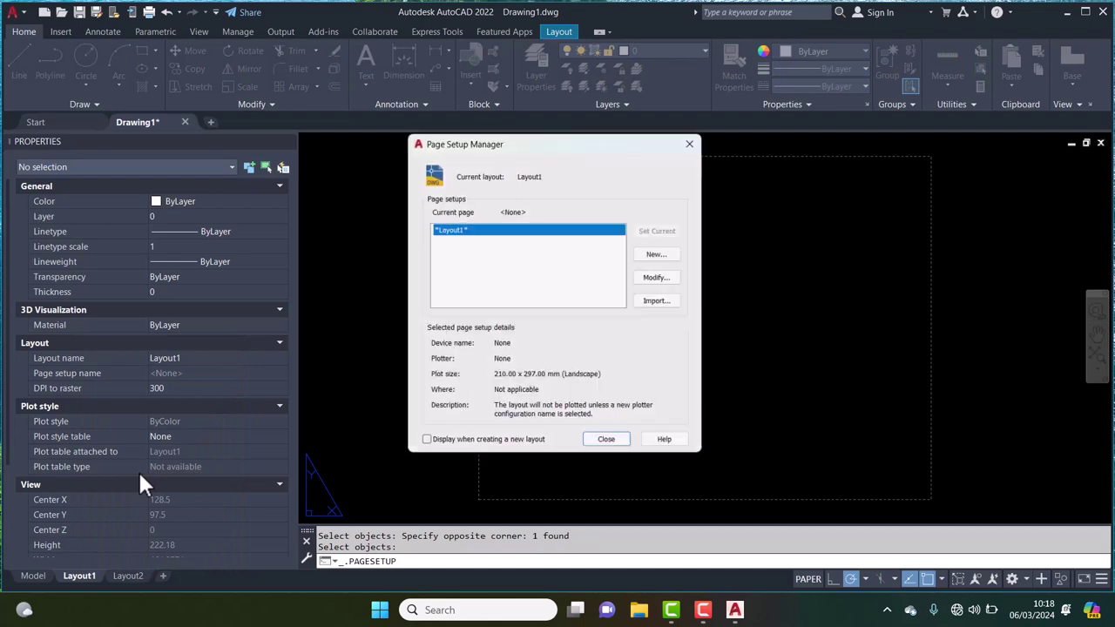
left_click(660, 279)
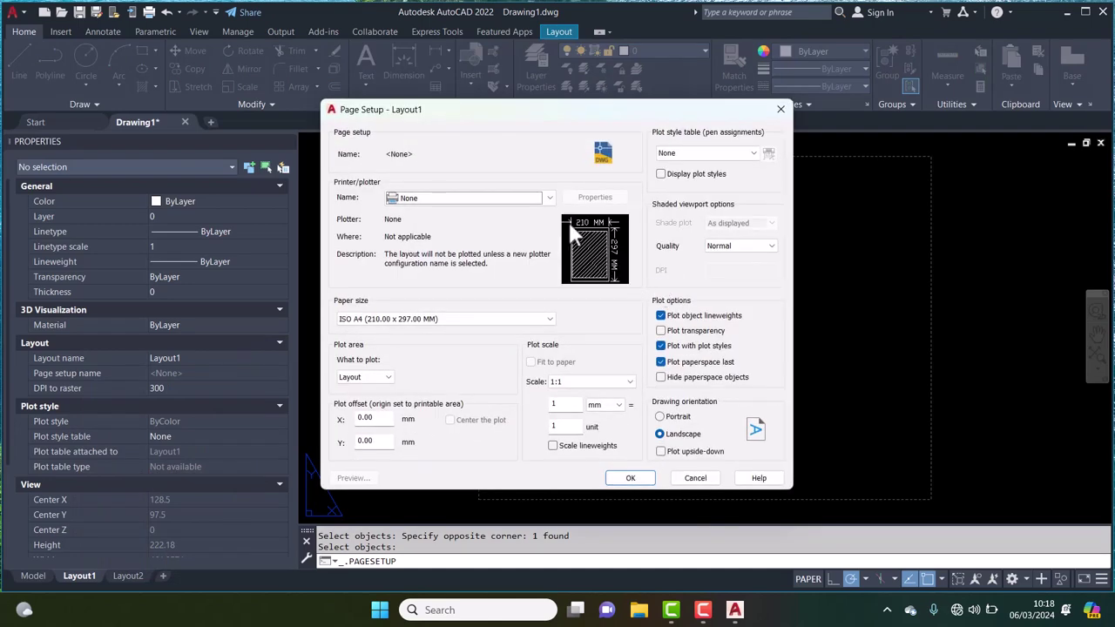
left_click(550, 198)
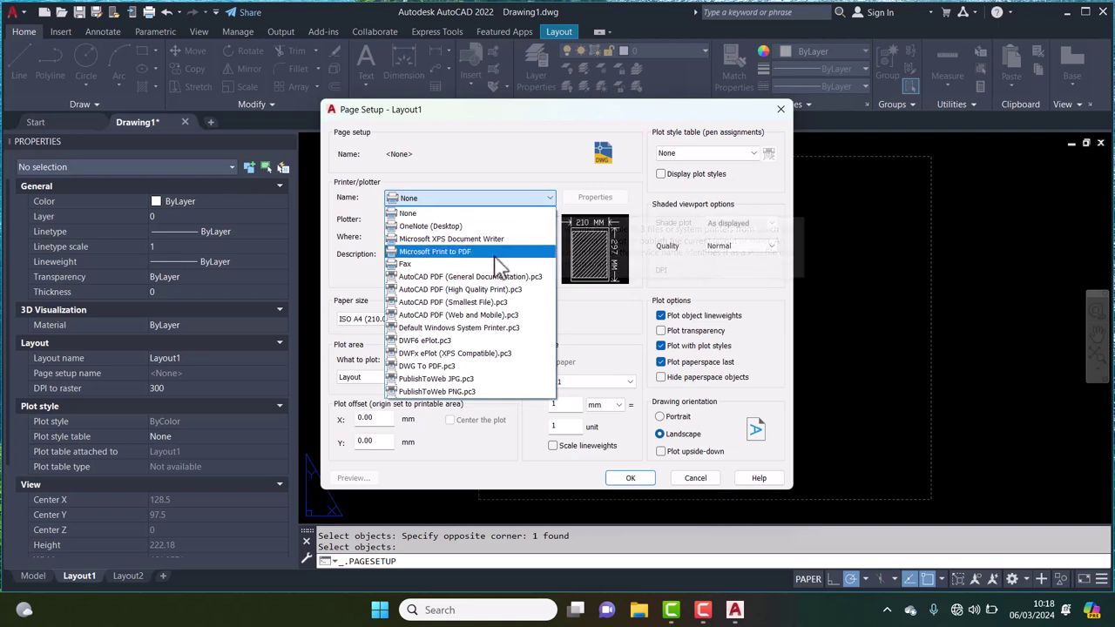
left_click(486, 279)
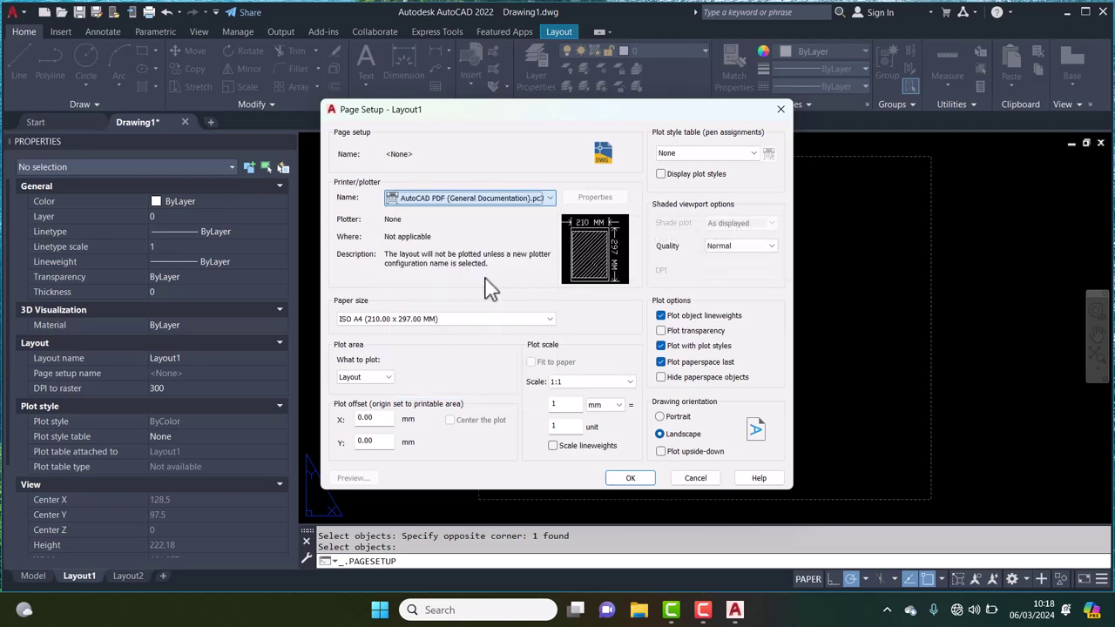
left_click(457, 320)
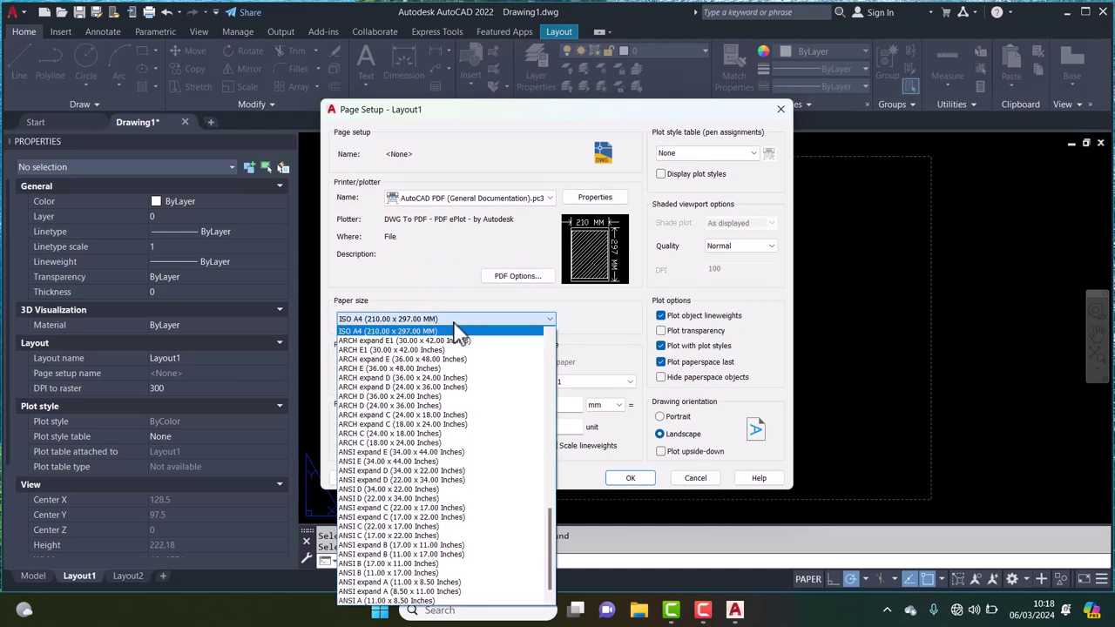
left_click_drag(547, 536, 544, 365)
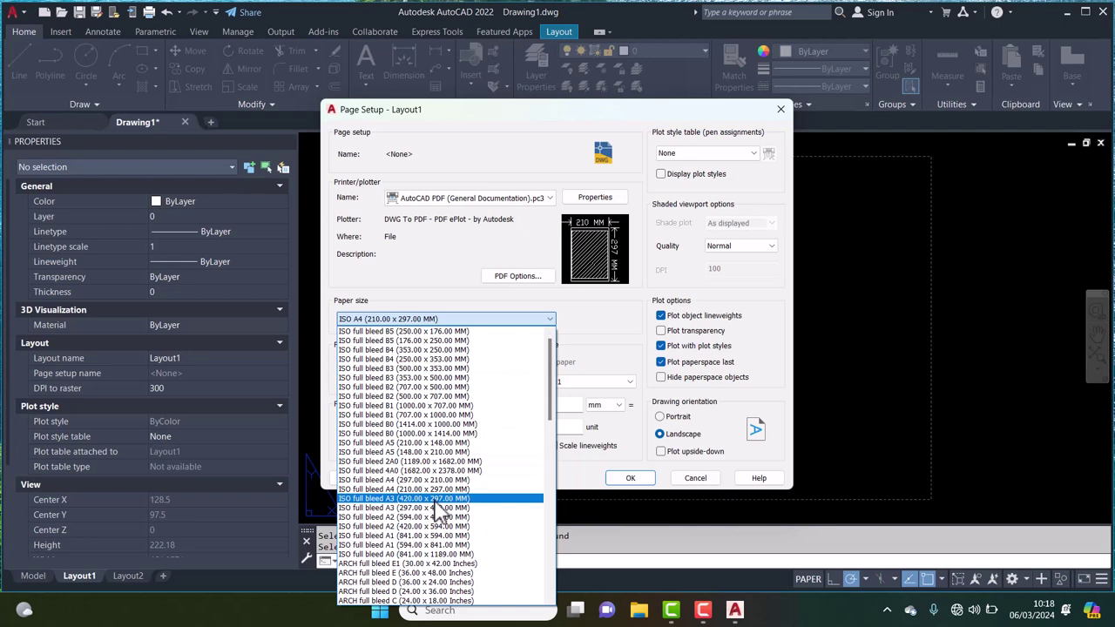
left_click(435, 500)
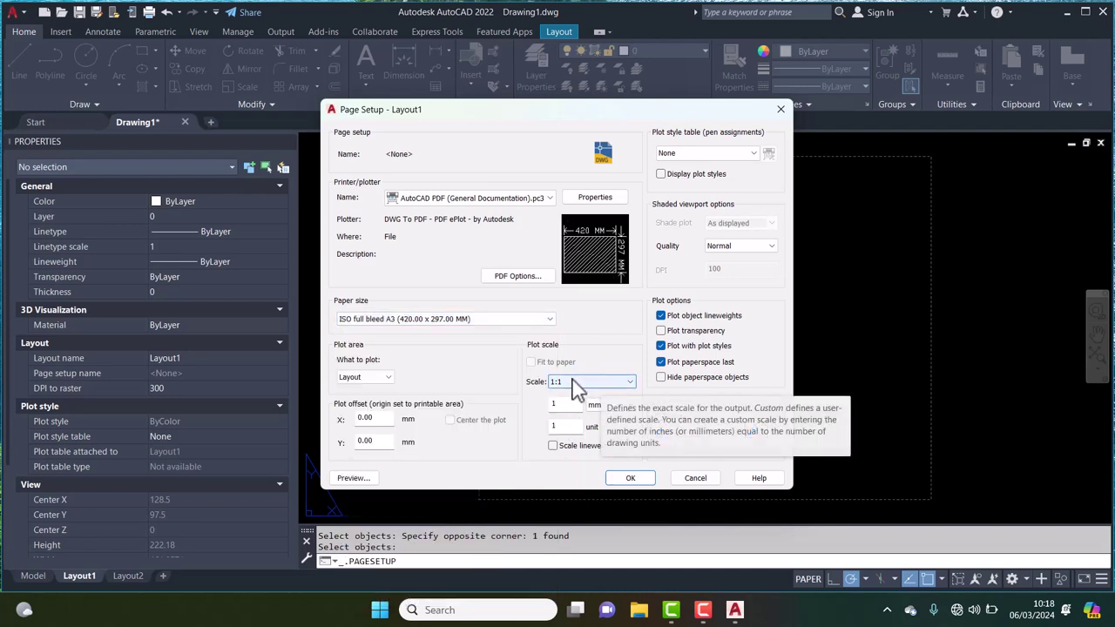
left_click(604, 385)
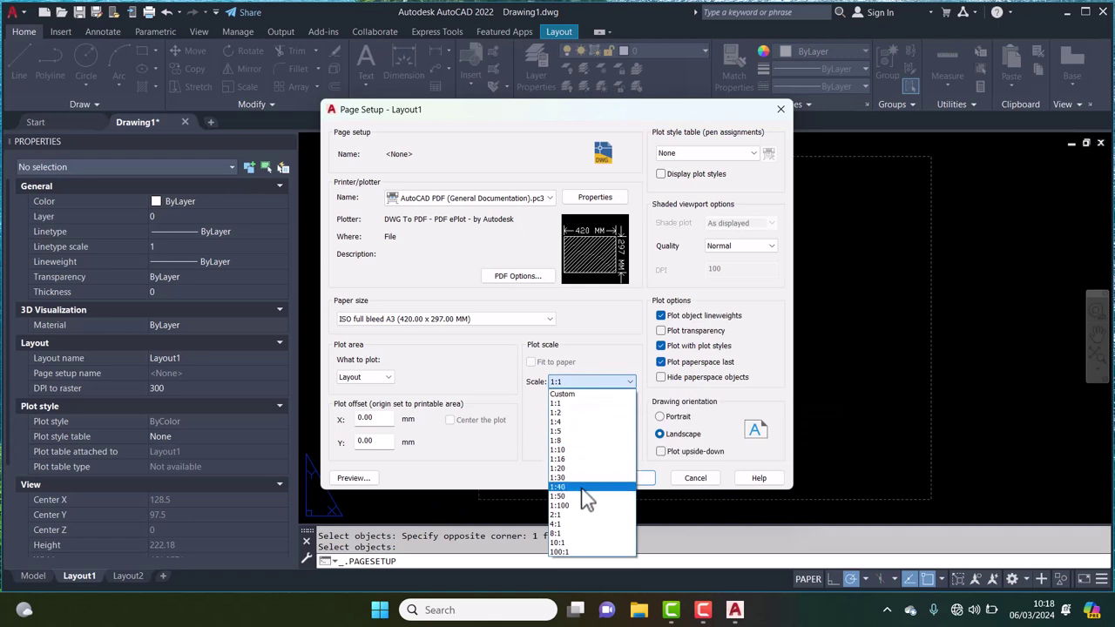
left_click(585, 505)
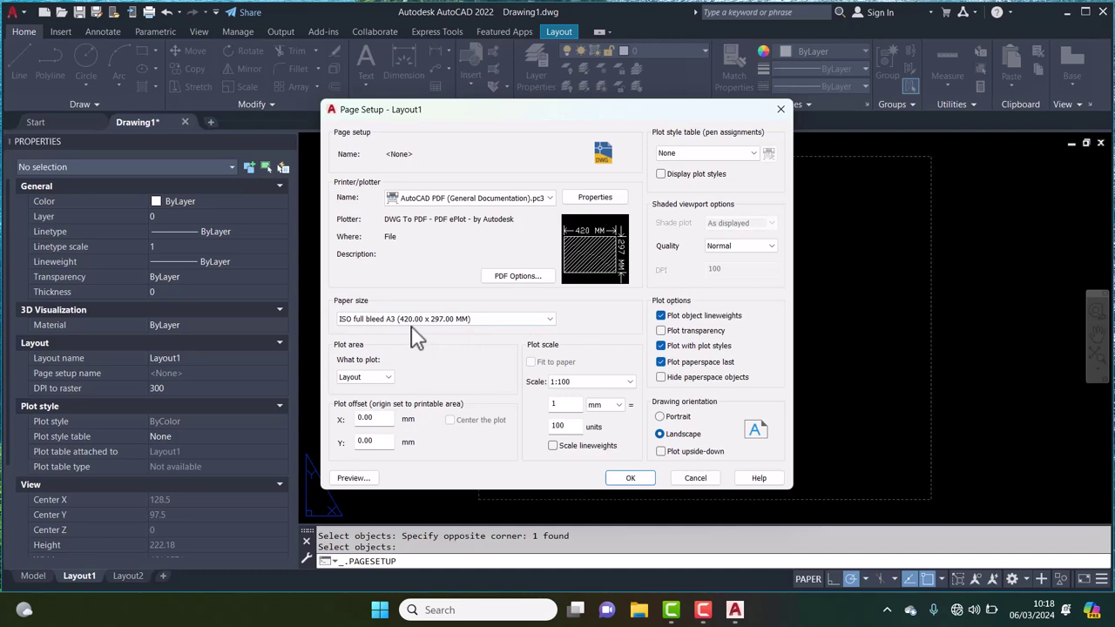
left_click(630, 477)
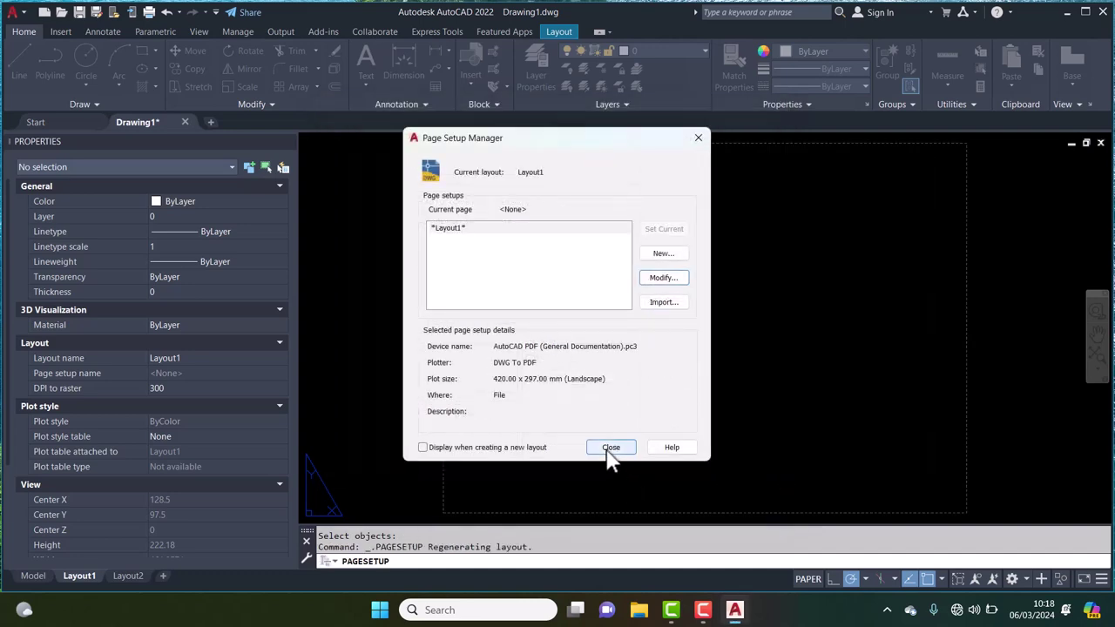
left_click(611, 449)
Step: Draw a 420 × 297 border rectangle in Layout1's paper space
type("rec")
key("Return")
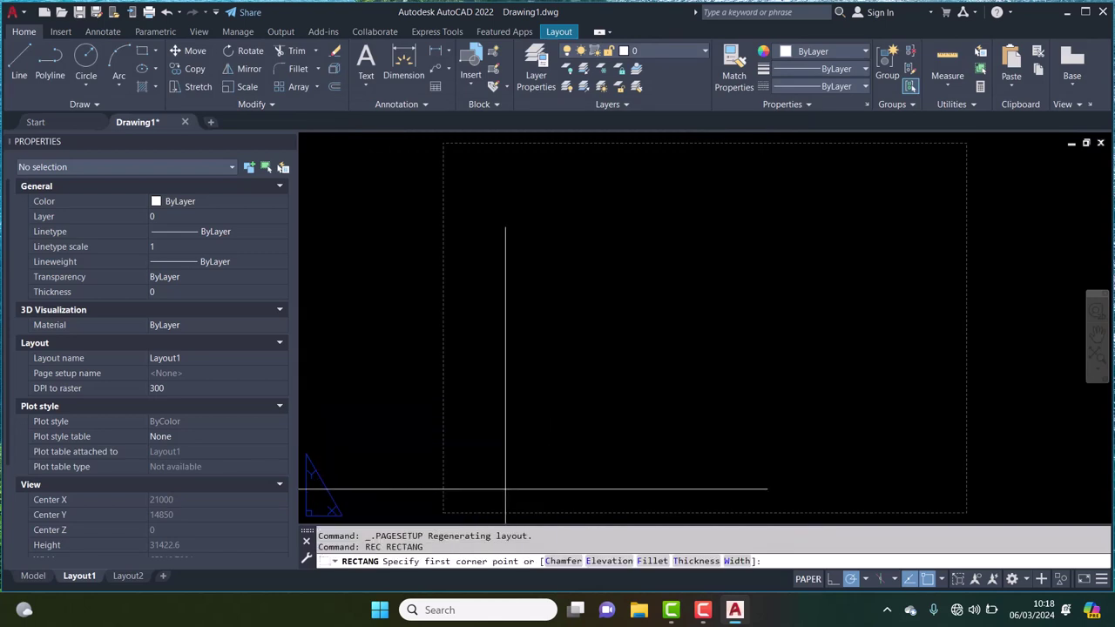
type("@")
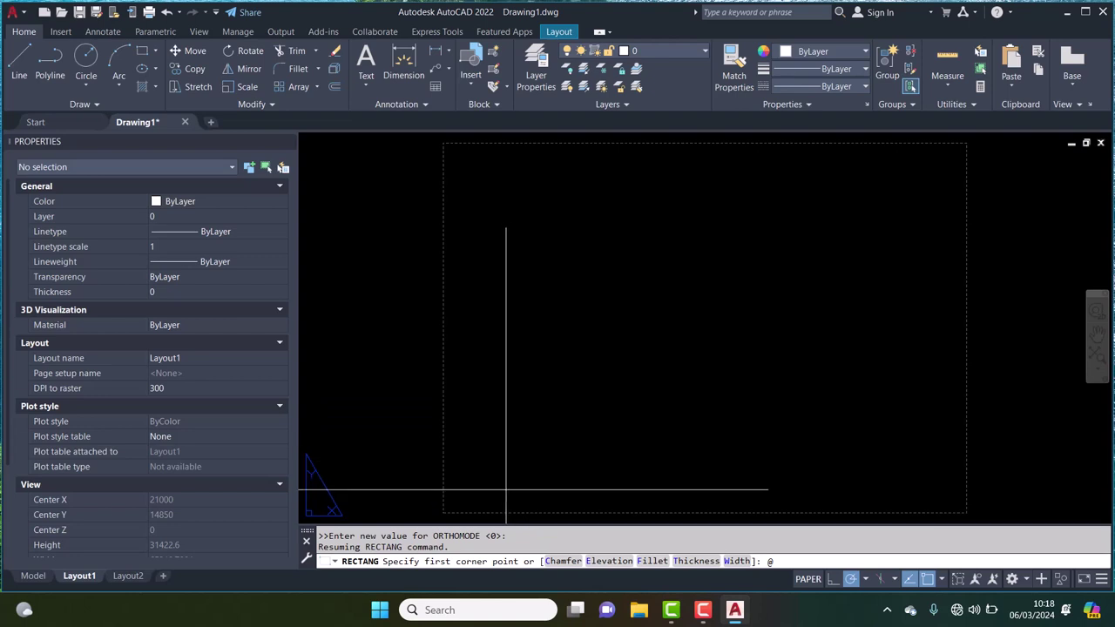
key("Escape")
type("rec")
key("Return")
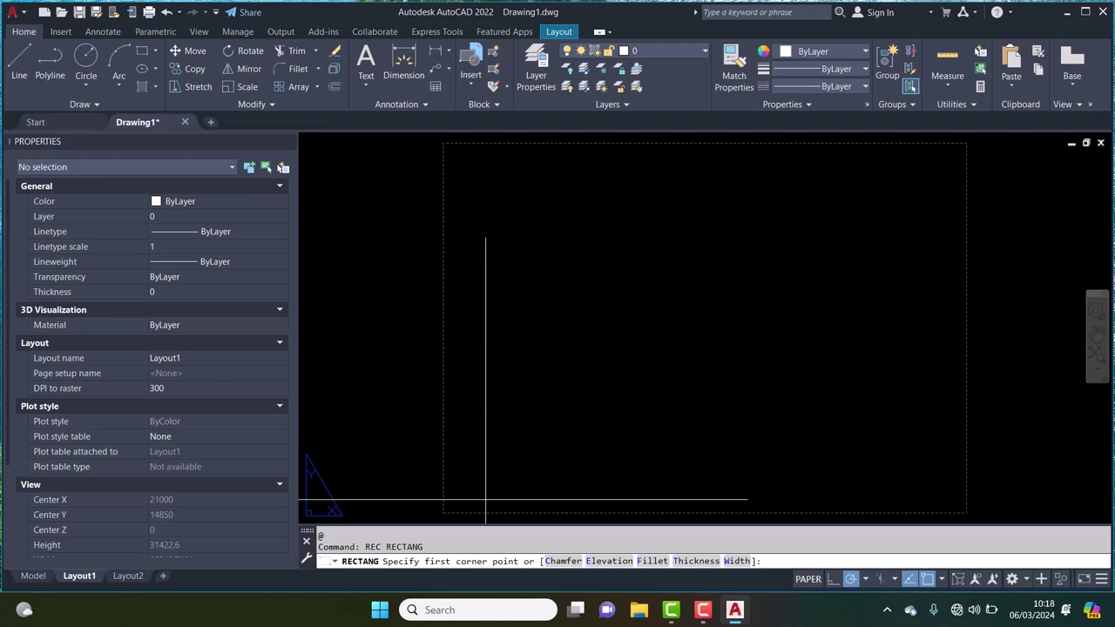
left_click(485, 500)
type("@420,297")
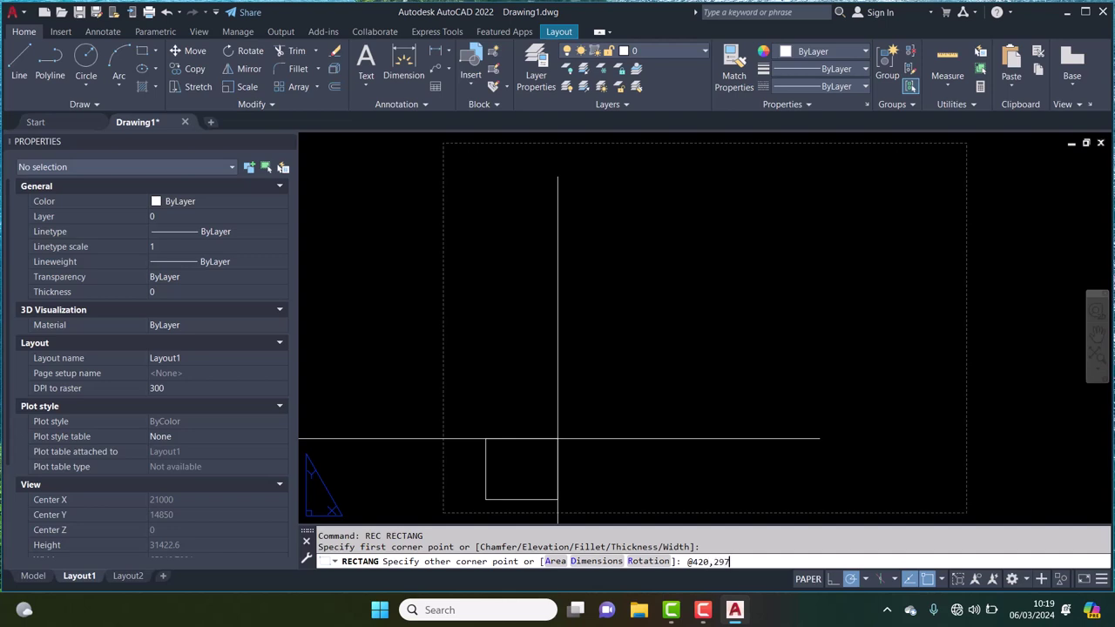
key("Return")
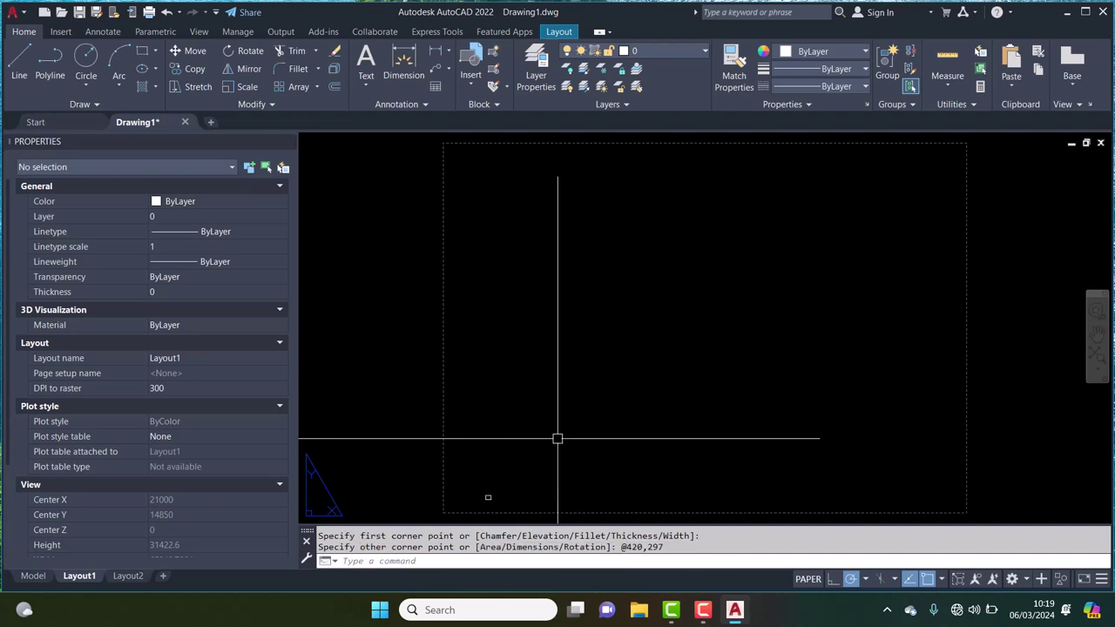
scroll(489, 495, "up", 3)
scroll(514, 418, "up", 2)
scroll(533, 393, "up", 1)
scroll(553, 405, "up", 1)
Step: Scale the border rectangle by 100 from its lower-left corner
type("sc")
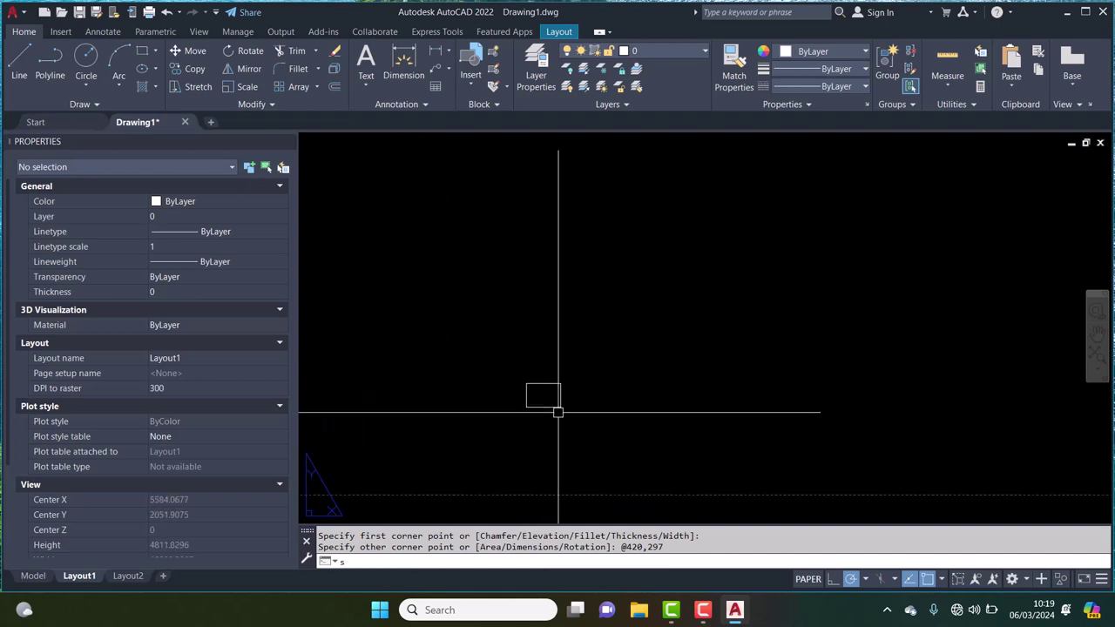
key("Return")
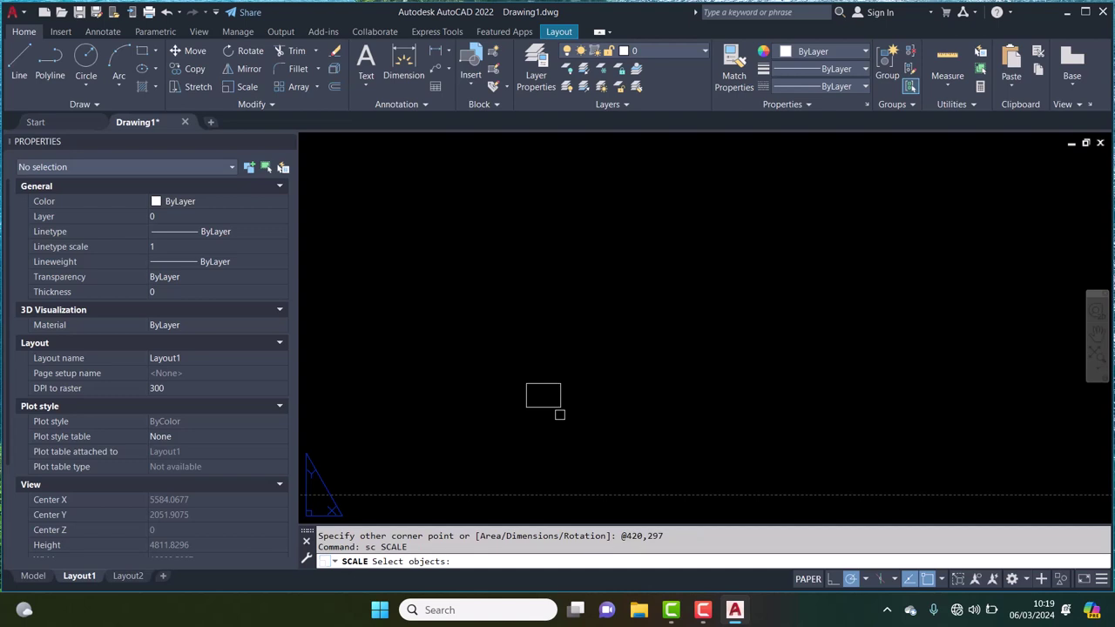
left_click(577, 425)
left_click(487, 331)
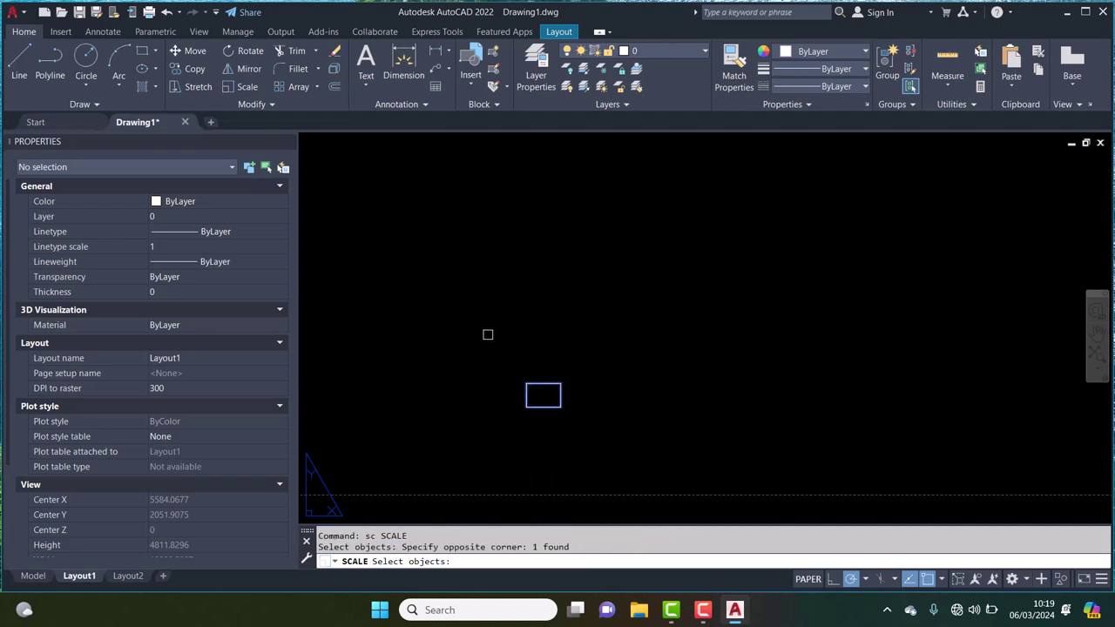
key("Return")
scroll(520, 405, "up", 4)
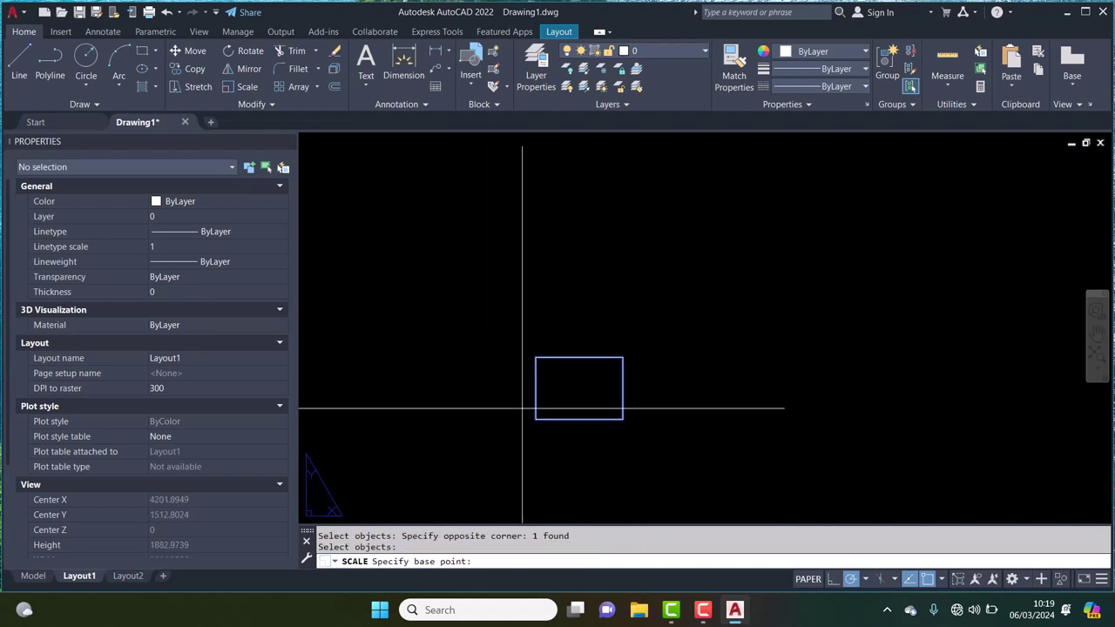
left_click(535, 418)
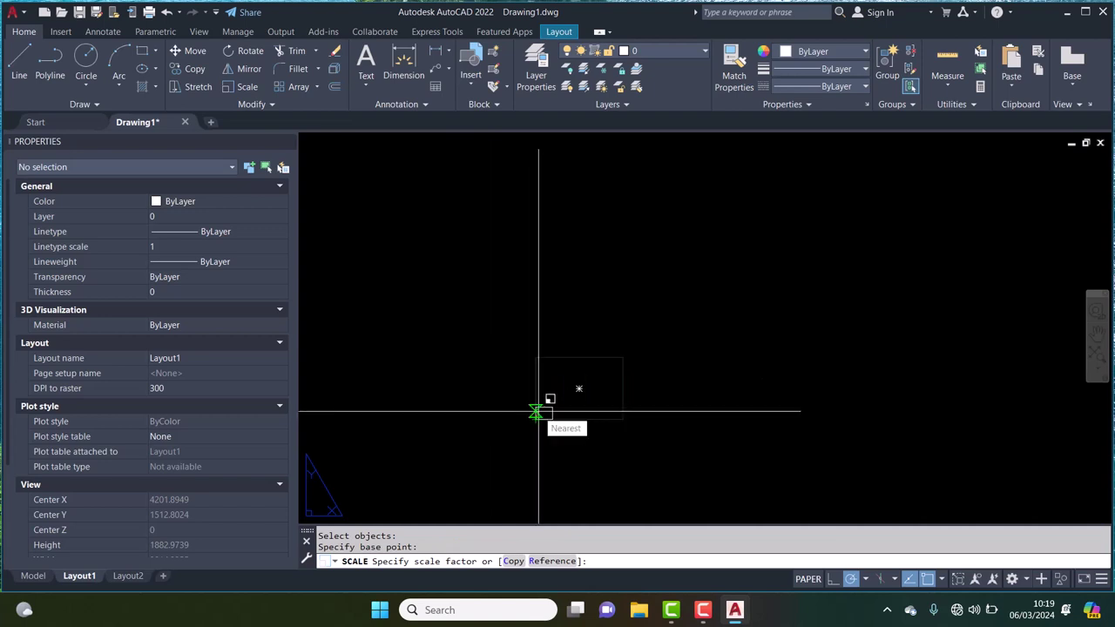
type("100")
key("Return")
scroll(538, 410, "down", 10)
scroll(557, 413, "down", 4)
scroll(580, 407, "up", 2)
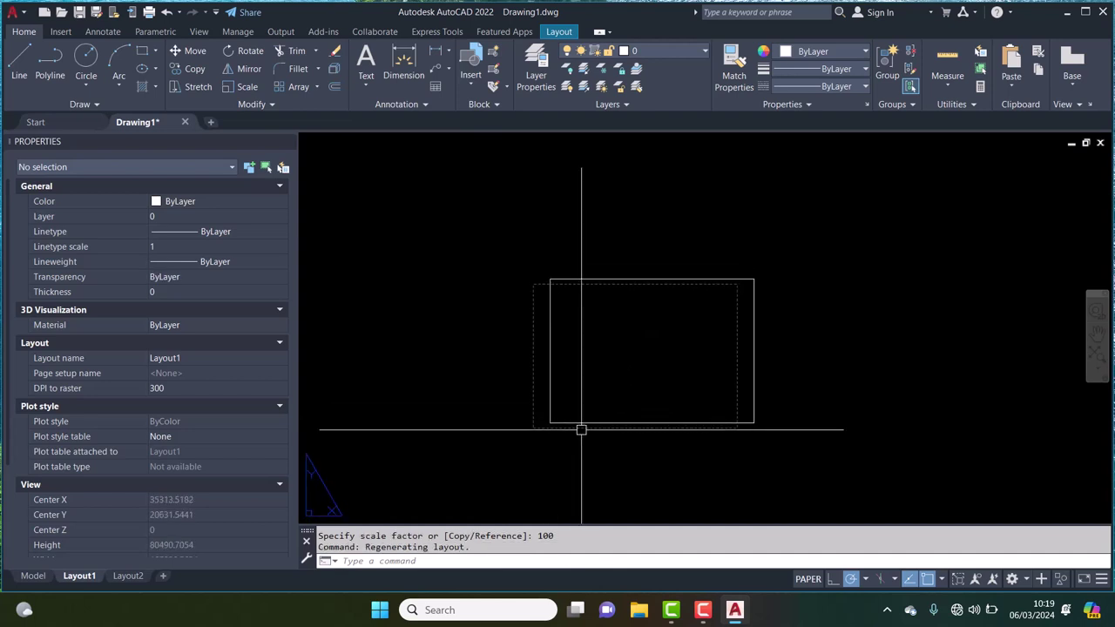
Step: Move the enlarged rectangle so its lower-left corner sits at 0,0
type("m")
key("Return")
left_click(567, 423)
scroll(562, 423, "up", 4)
key("Return")
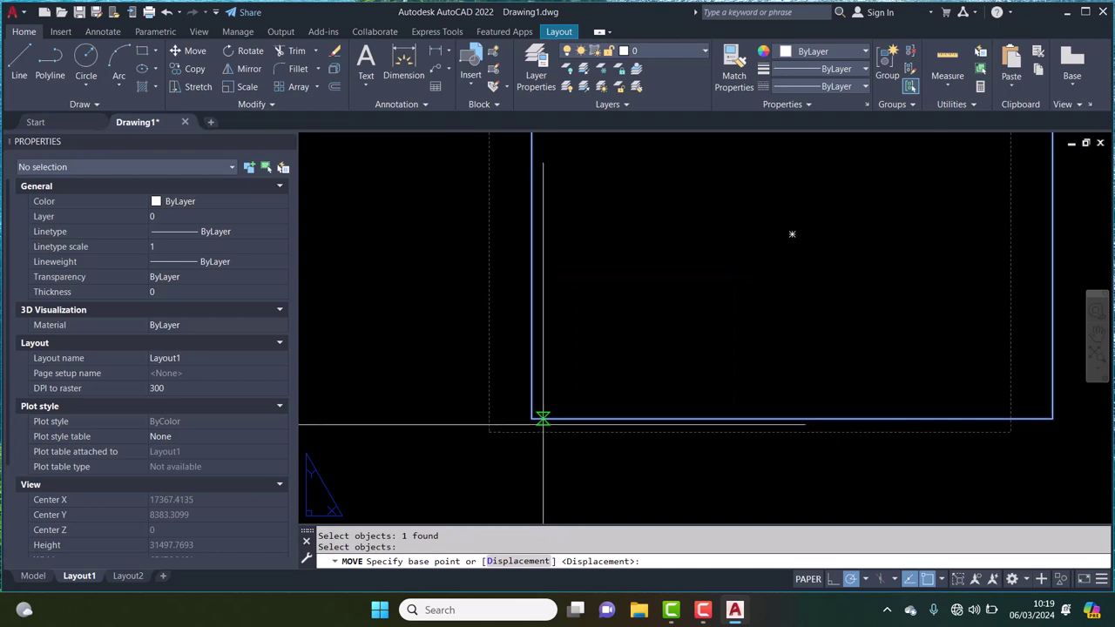
scroll(535, 418, "up", 2)
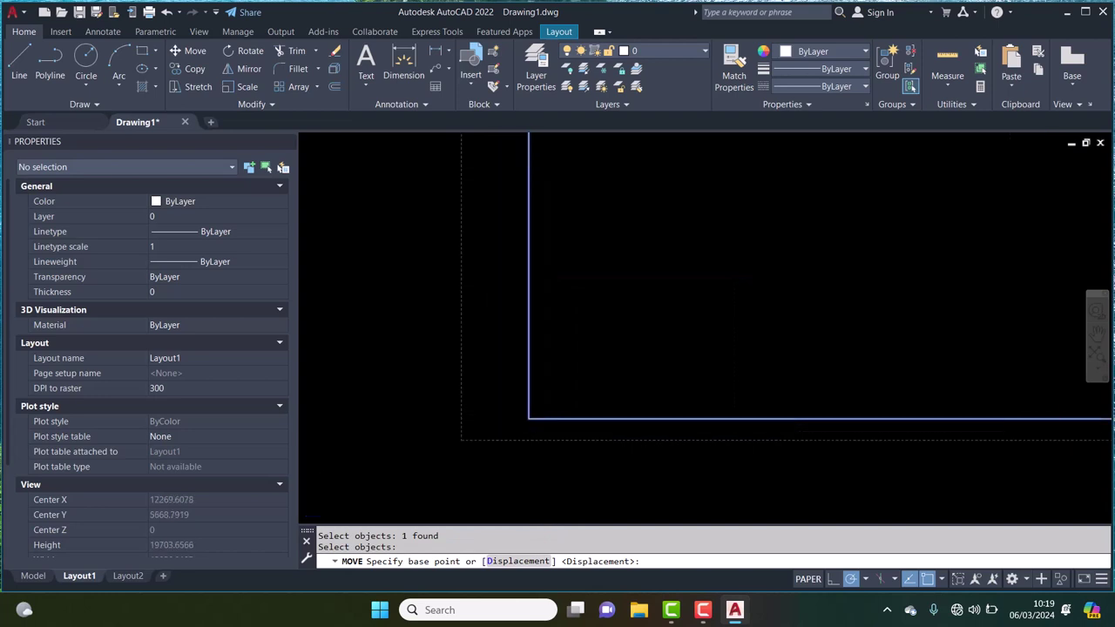
left_click(528, 418)
scroll(497, 396, "down", 2)
scroll(510, 381, "up", 2)
scroll(514, 453, "up", 2)
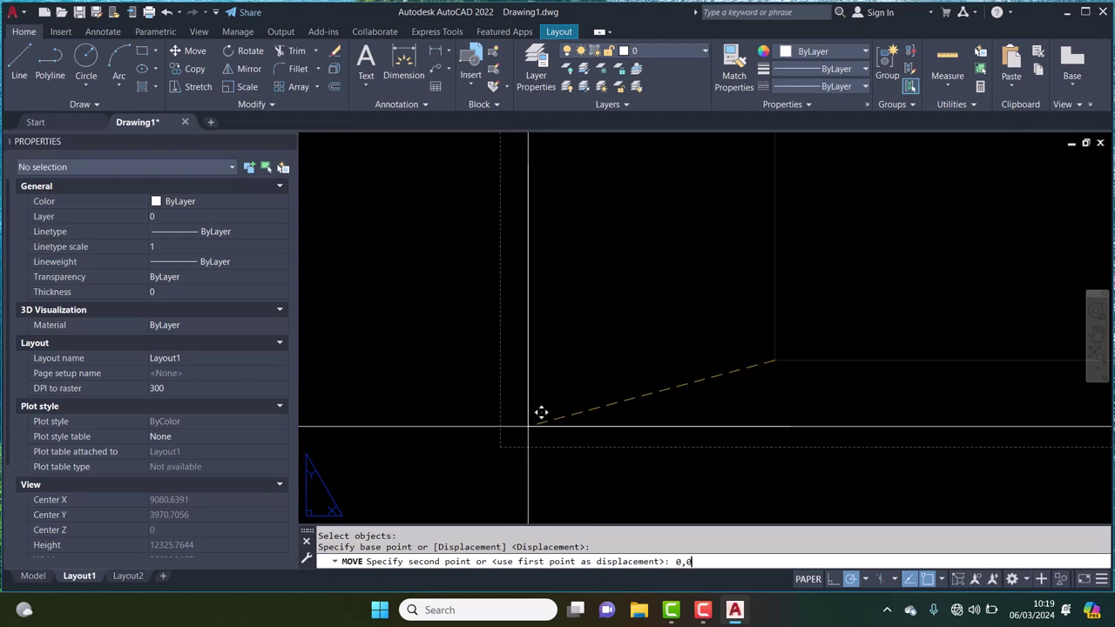
key("Return")
scroll(532, 384, "down", 3)
mouse_move(532, 383)
middle_mouse_down()
mouse_move(619, 354)
mouse_move(621, 378)
mouse_move(628, 359)
mouse_move(617, 367)
middle_mouse_up()
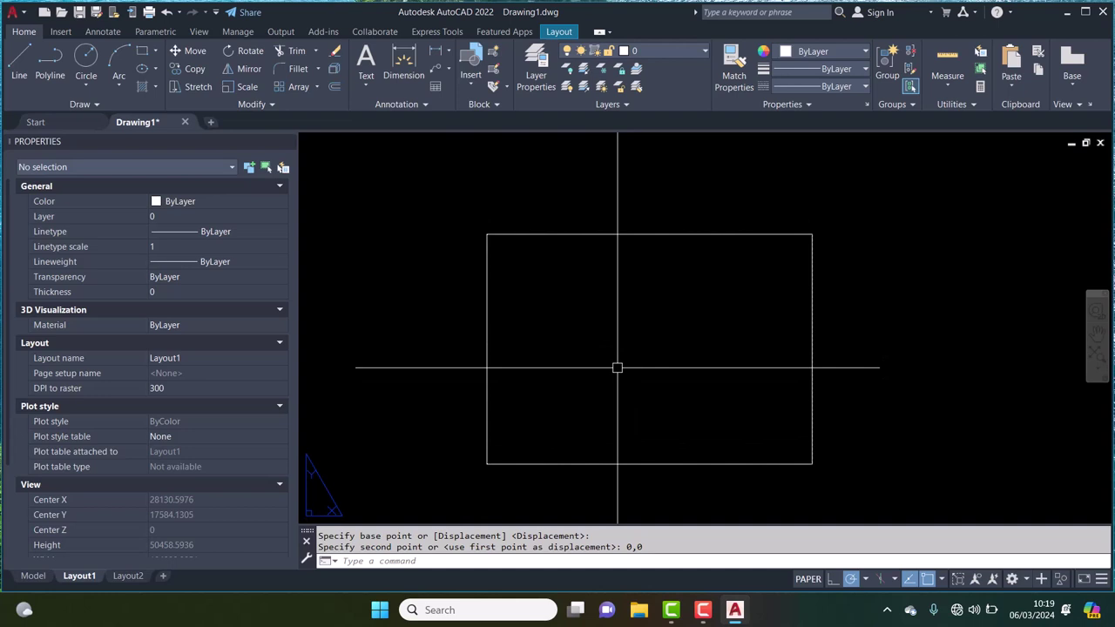
type("mv")
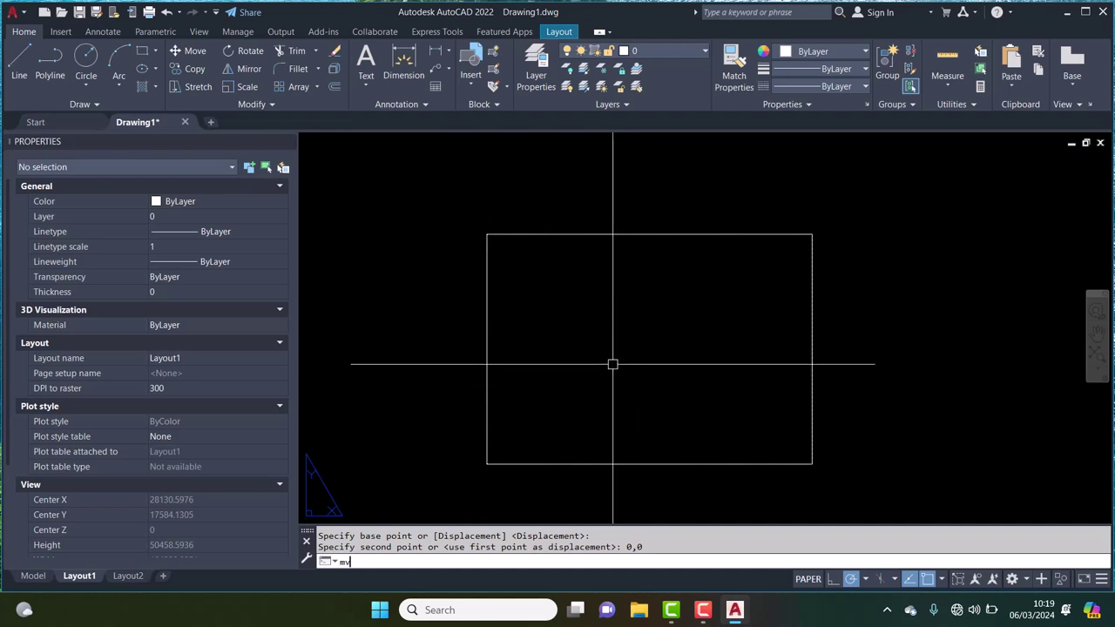
Step: Create an MV viewport from two corners inside the border and activate it
key("Return")
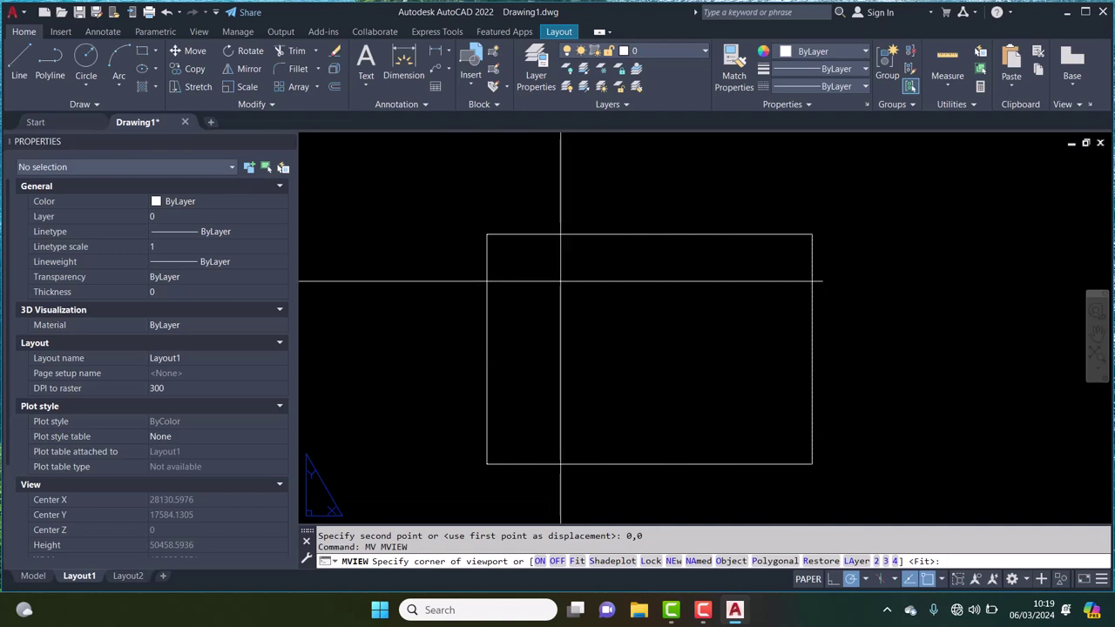
left_click(523, 235)
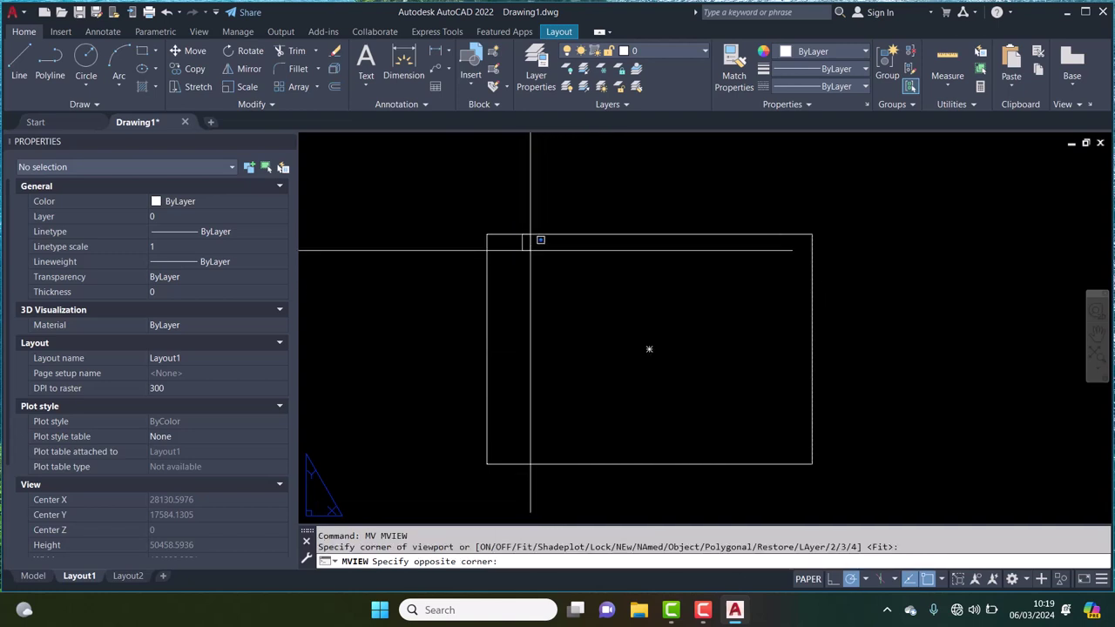
left_click(778, 466)
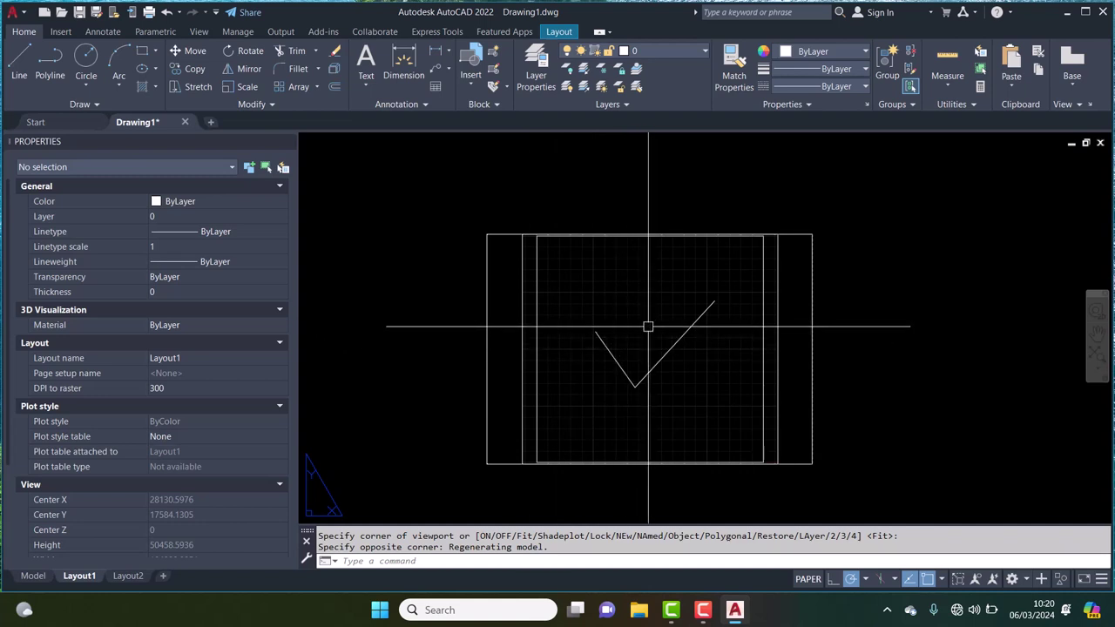
double_click(648, 326)
Step: Center the check mark in the viewport, zoom it to 100/25xp, and lock the view
scroll(648, 333, "down", 2)
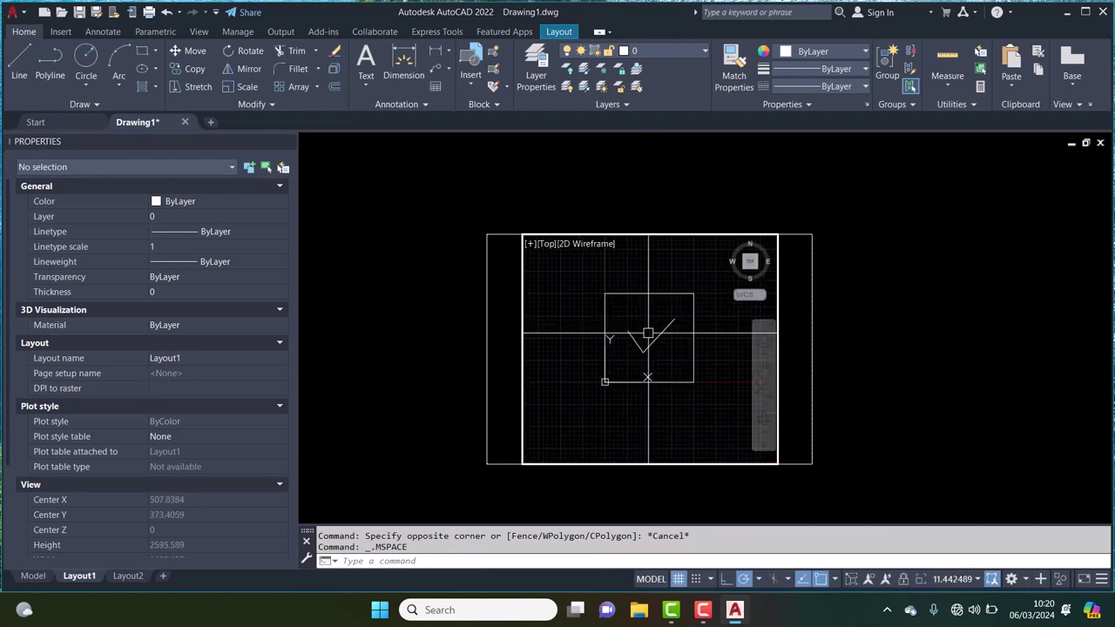
mouse_move(648, 332)
middle_mouse_down()
mouse_move(646, 368)
mouse_move(647, 351)
middle_mouse_up()
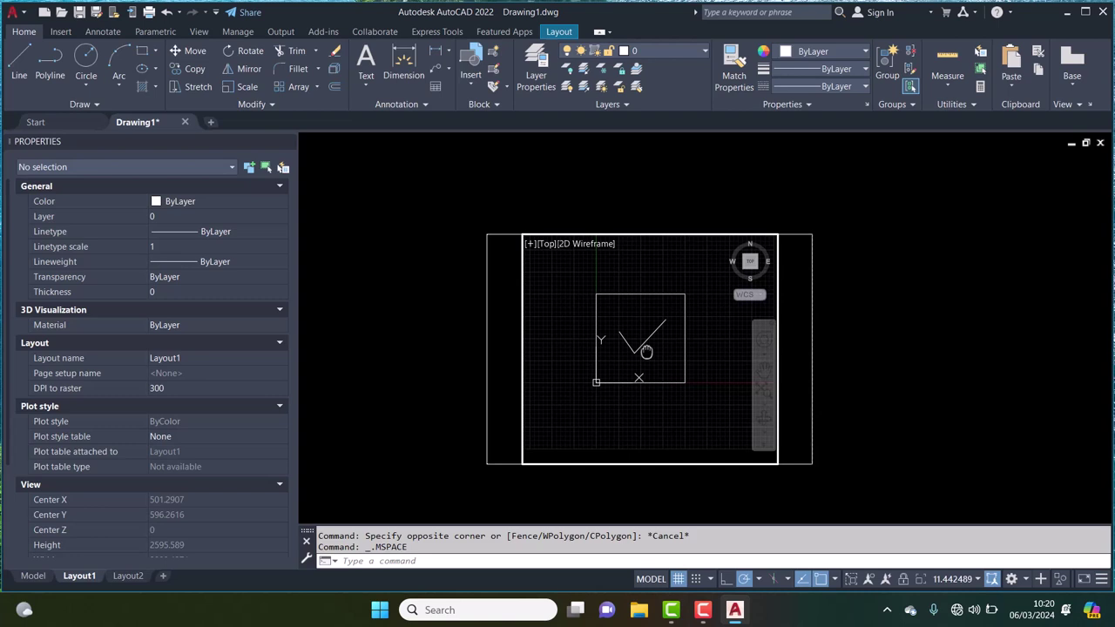
middle_click_drag(646, 351, 646, 350)
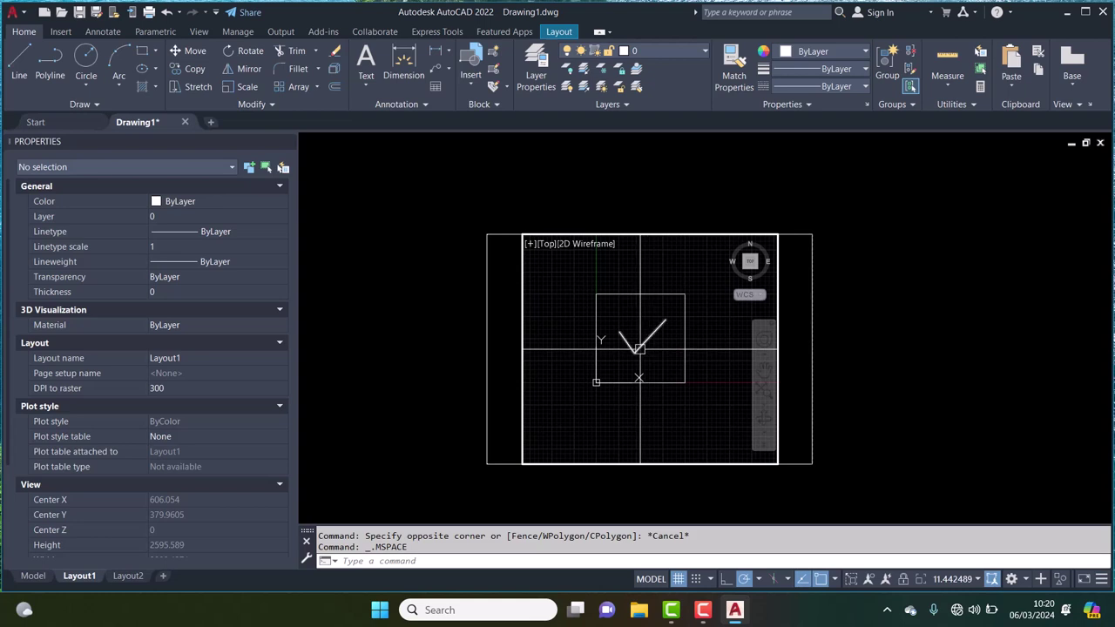
mouse_move(639, 348)
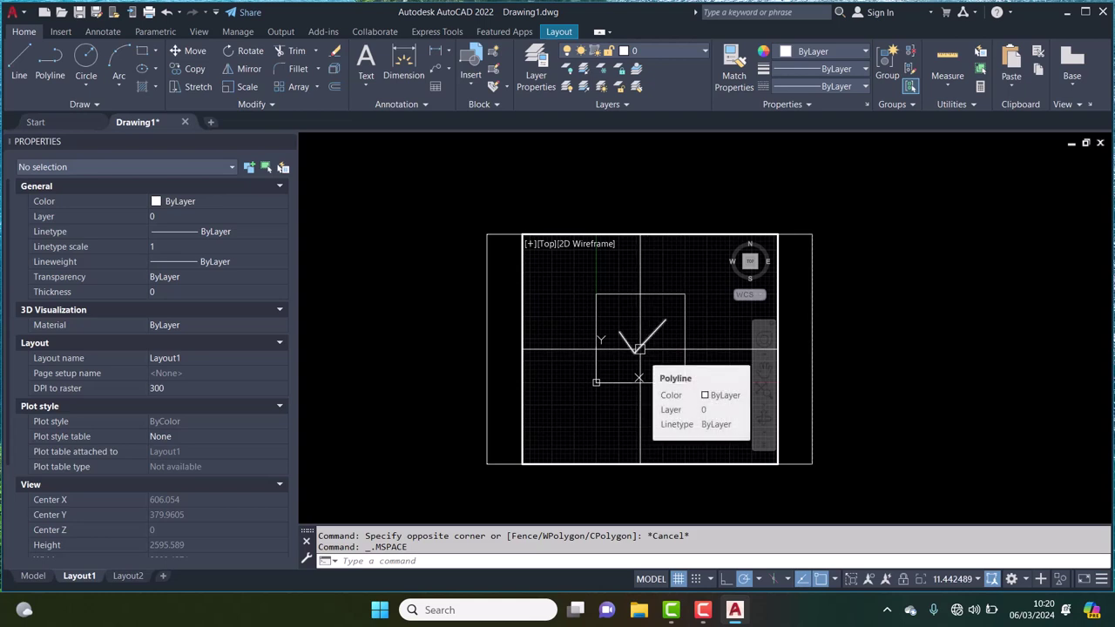
type("z")
key("Return")
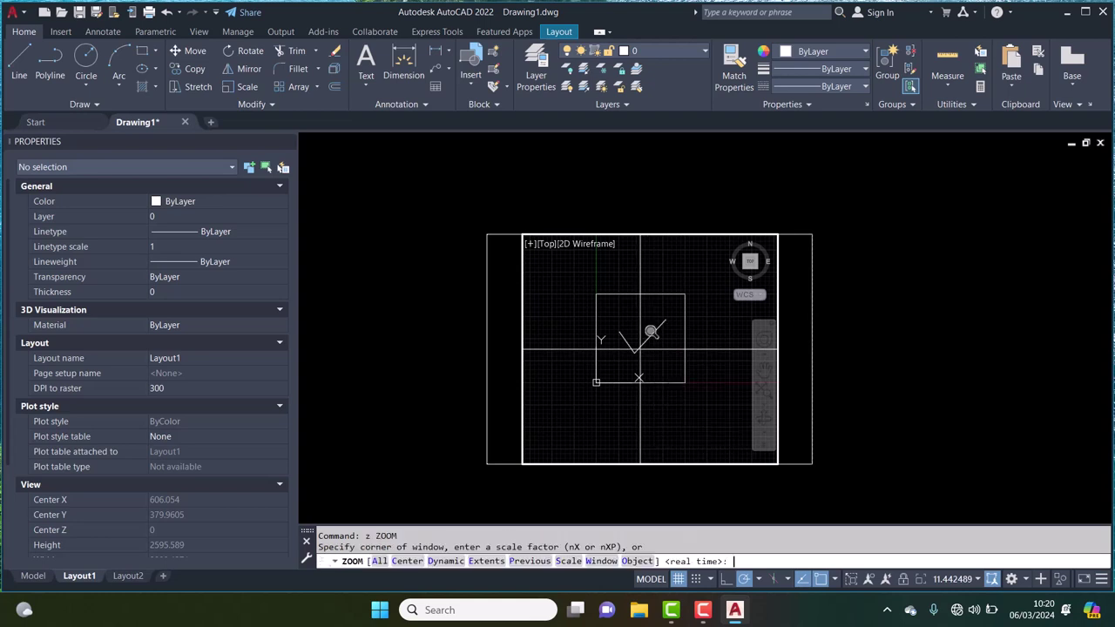
key("Return")
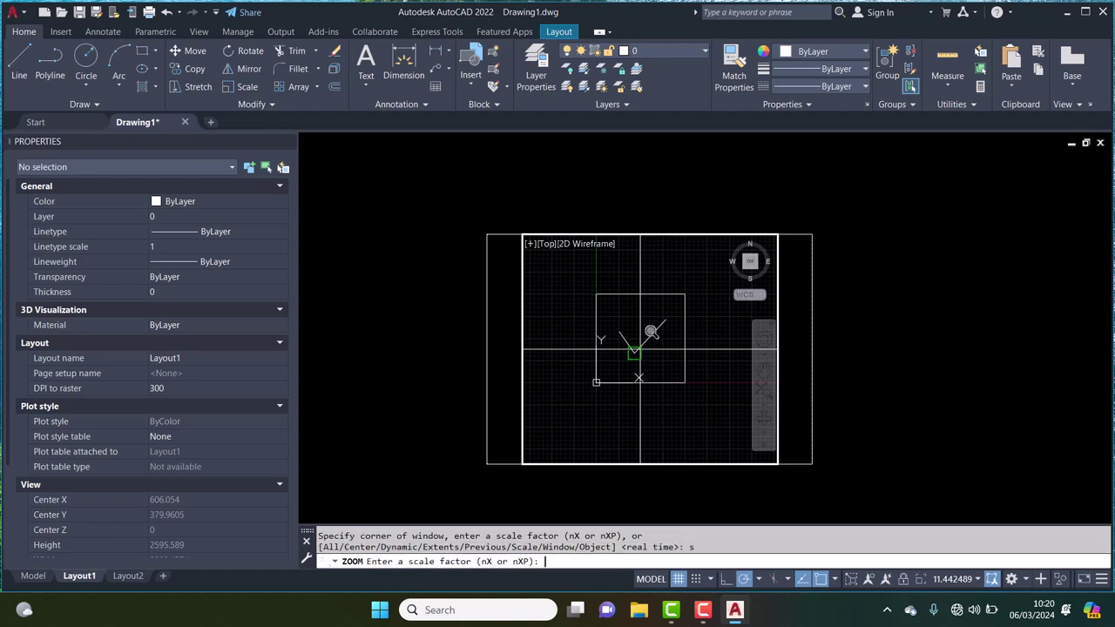
type("100")
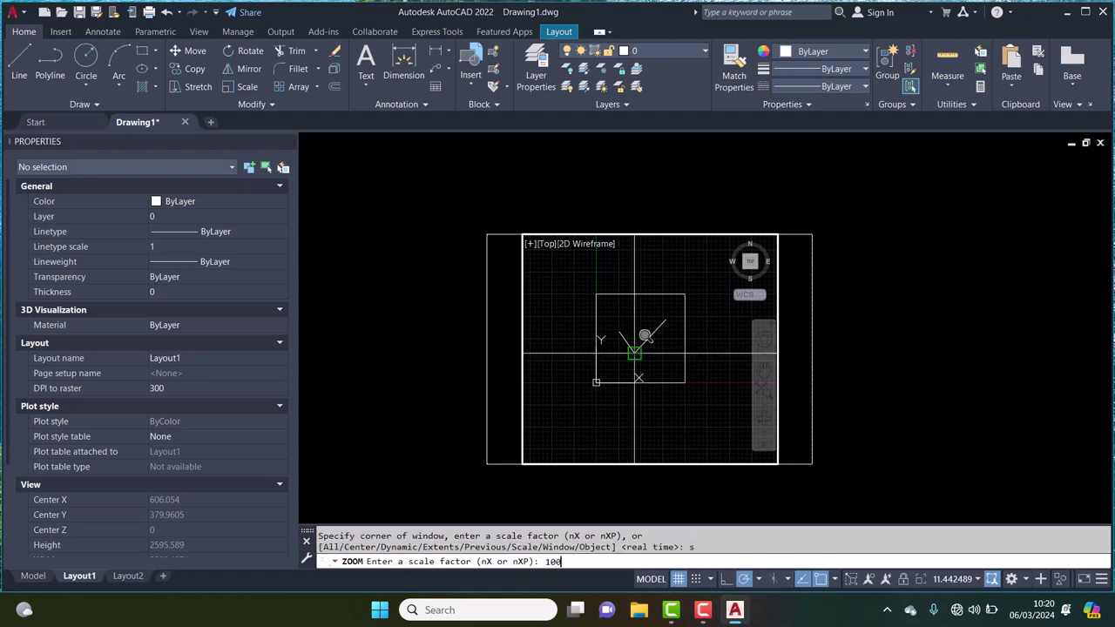
type("/25xp")
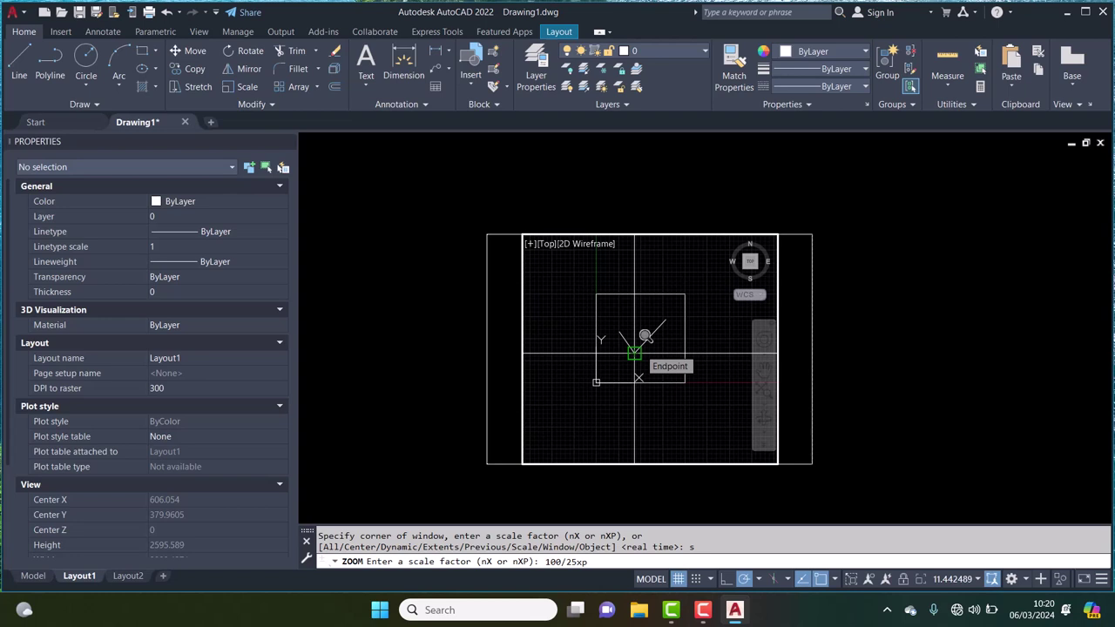
key("Return")
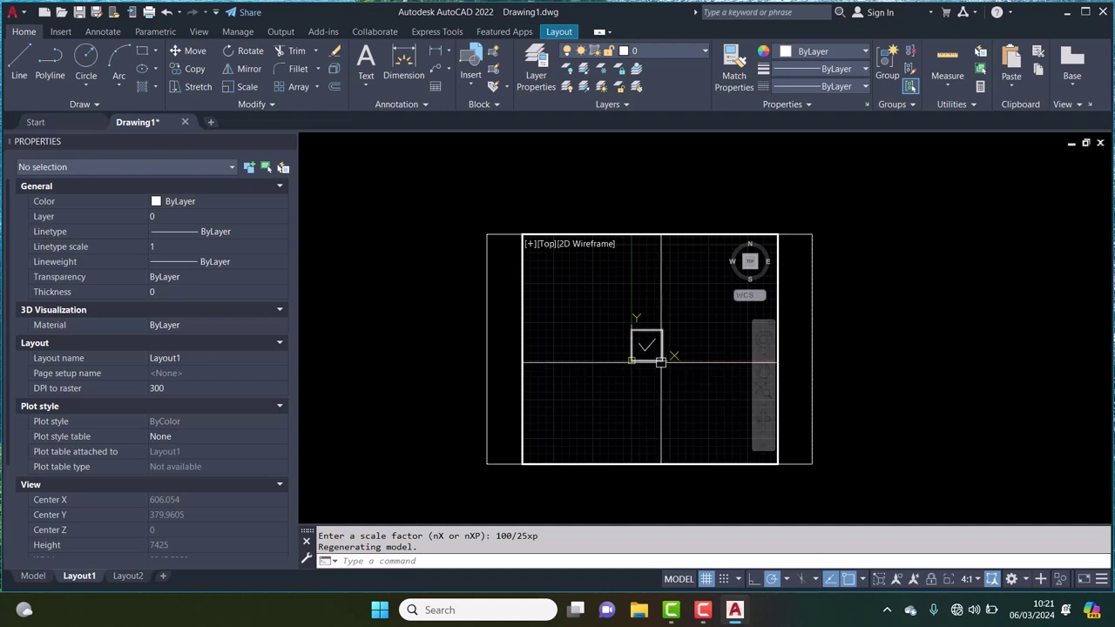
left_click(929, 580)
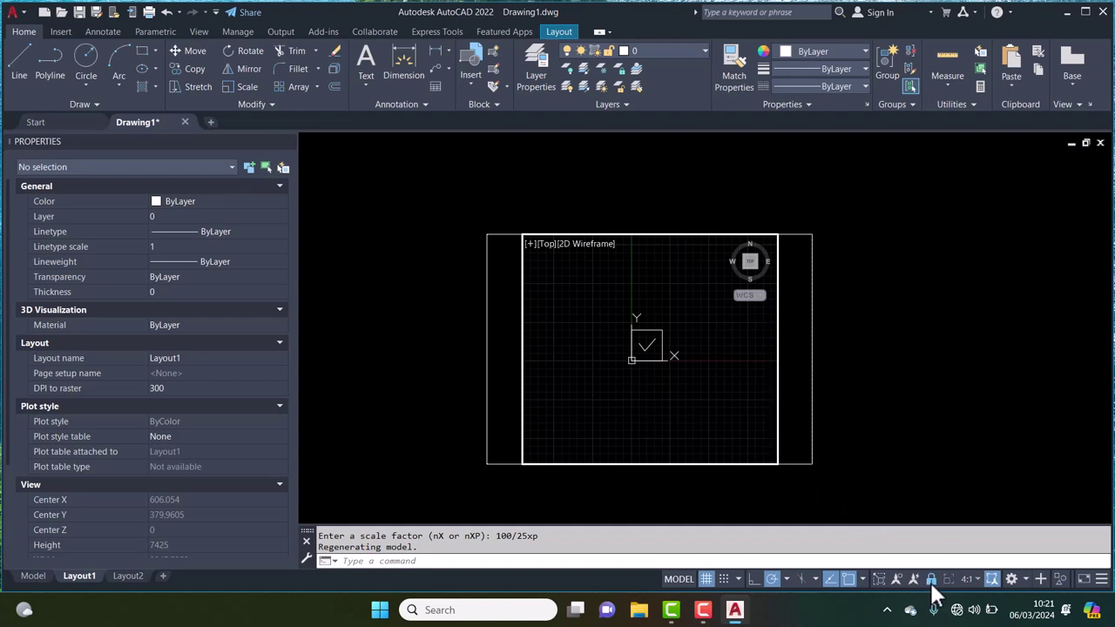
Step: Zoom and pan the layout to frame the viewport
scroll(667, 353, "up", 2)
scroll(664, 356, "up", 2)
scroll(663, 355, "down", 6)
scroll(663, 356, "up", 4)
scroll(664, 357, "up", 2)
scroll(664, 357, "down", 4)
scroll(663, 357, "down", 2)
scroll(664, 358, "up", 4)
scroll(663, 360, "up", 2)
scroll(644, 357, "down", 4)
scroll(642, 360, "up", 2)
middle_click_drag(642, 361, 618, 376)
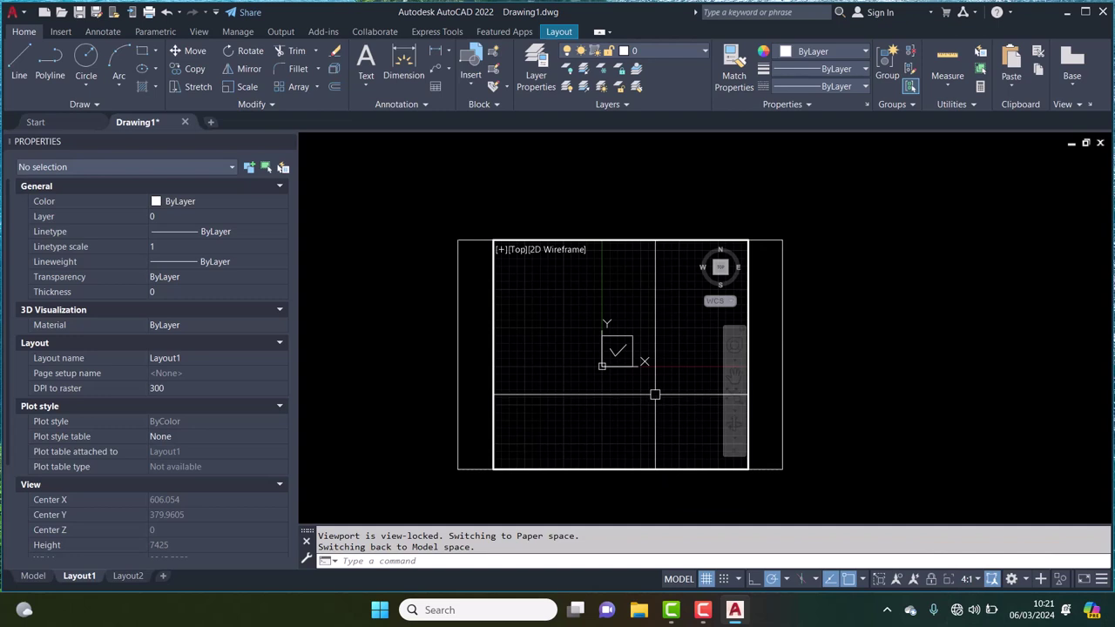
Step: Rescale the viewport view to 100/15xp, replacing the 100/25xp zoom factor
type("z")
key("Return")
type("s")
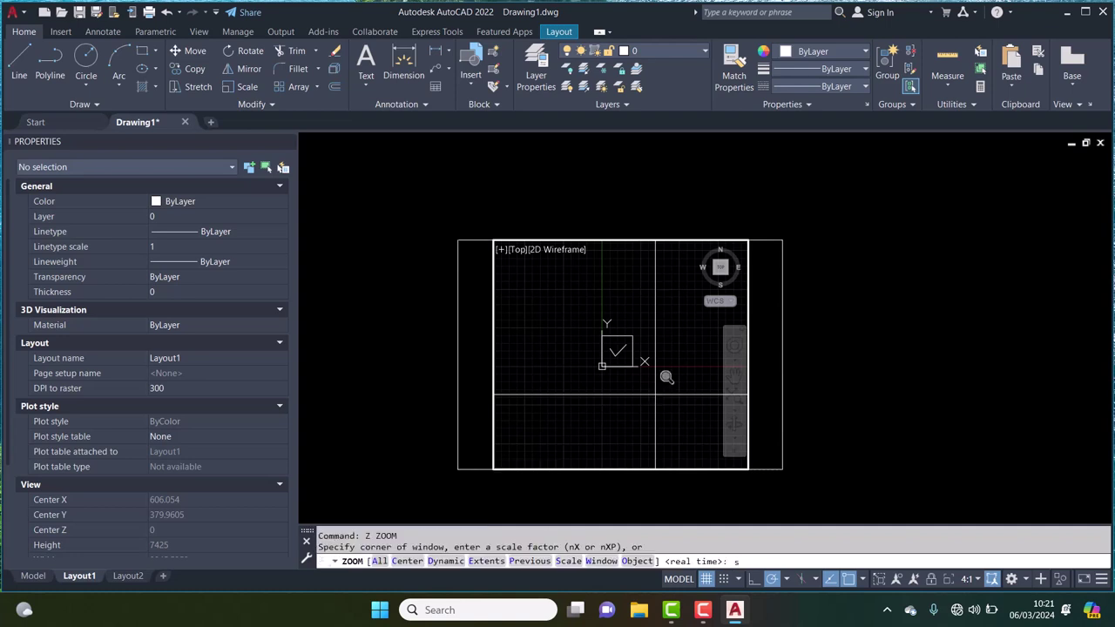
key("Escape")
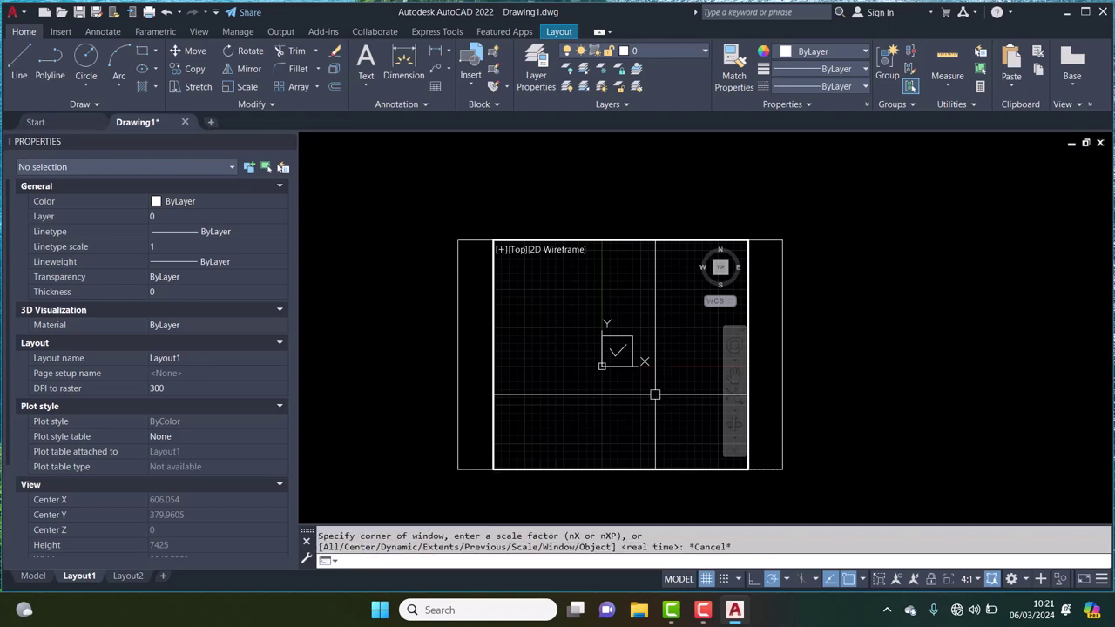
type("z")
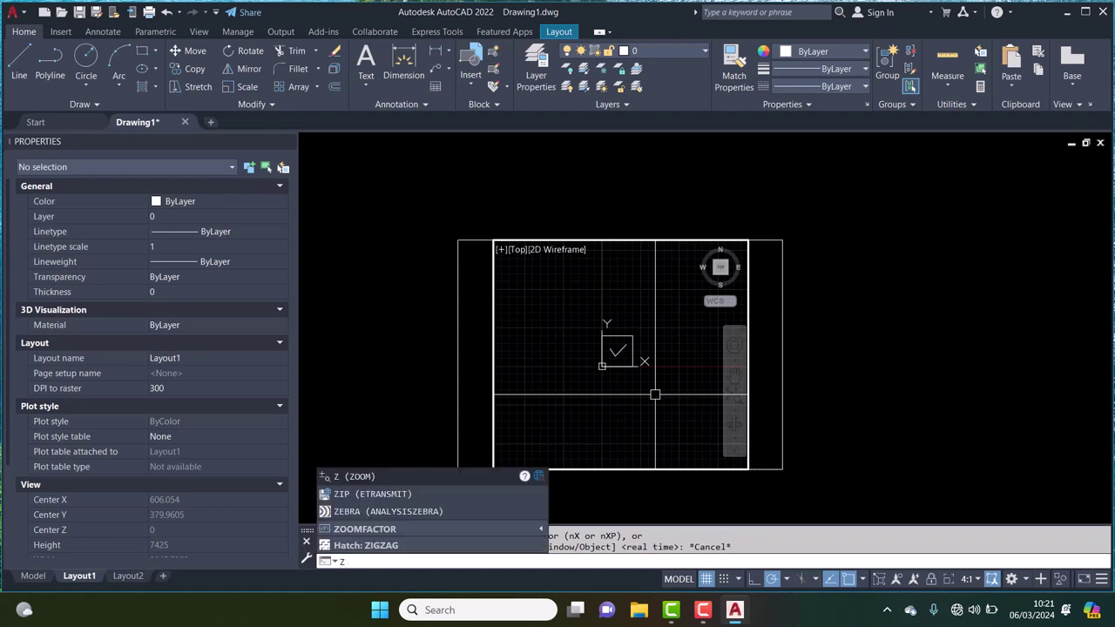
key("Return")
type("s")
key("Return")
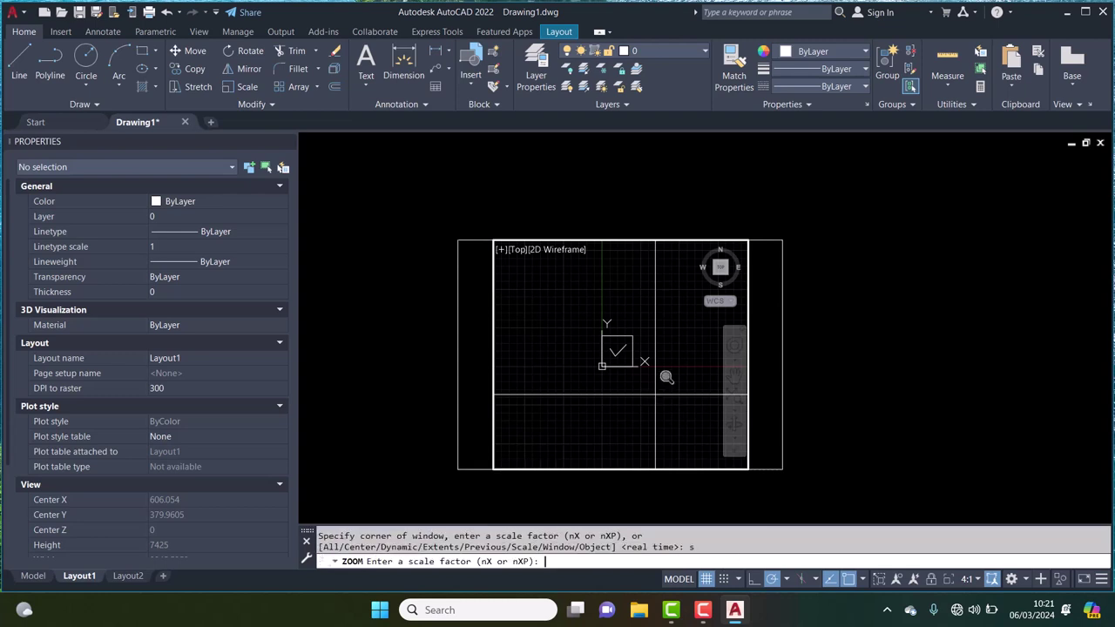
type("100/15xp")
key("Return")
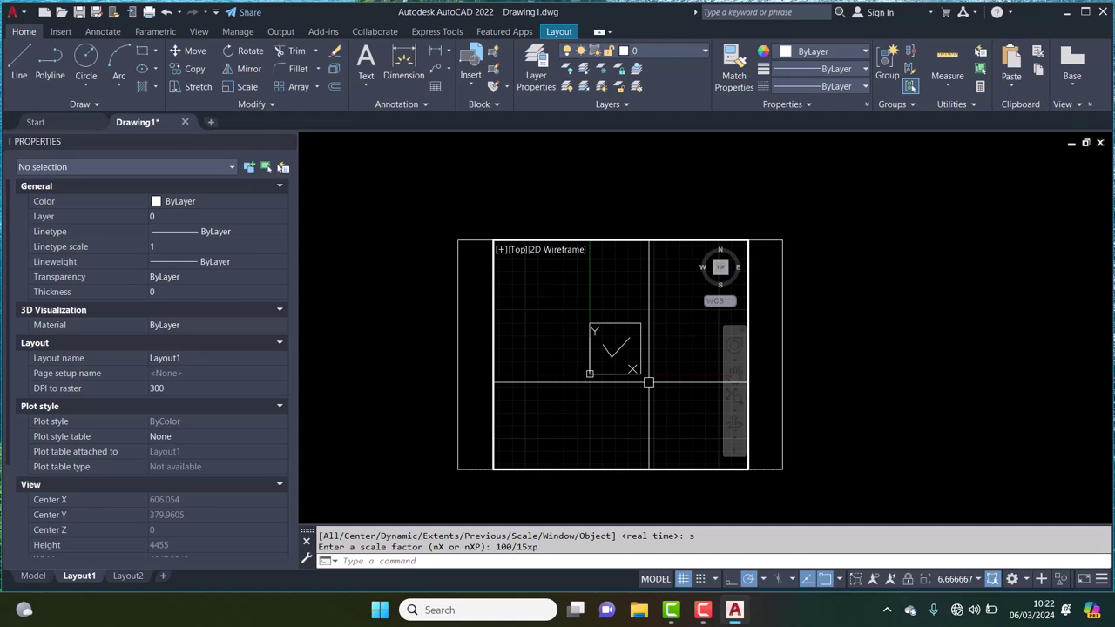
type("z")
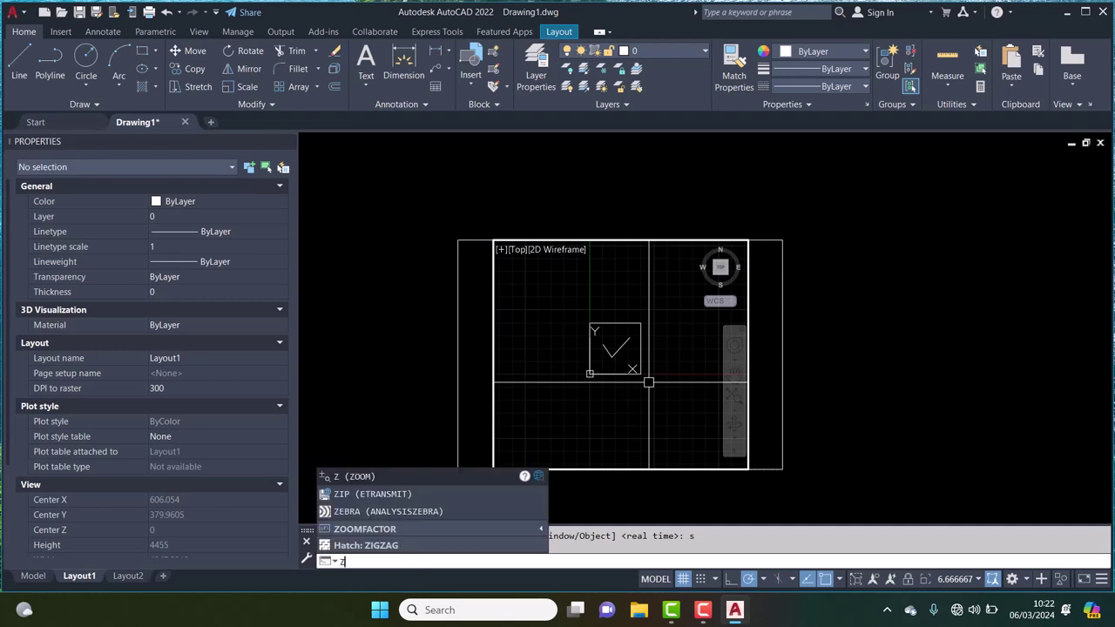
Step: Change the viewport zoom scale to 100/10xp, giving a 10:1 view
key("Return")
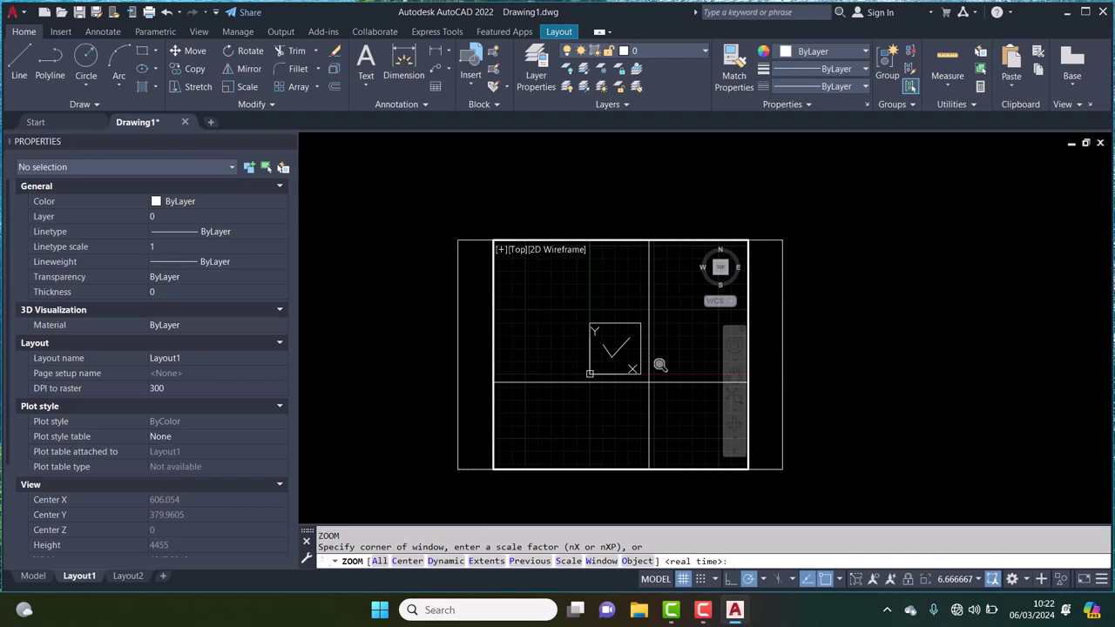
type("s")
key("Return")
type("100/")
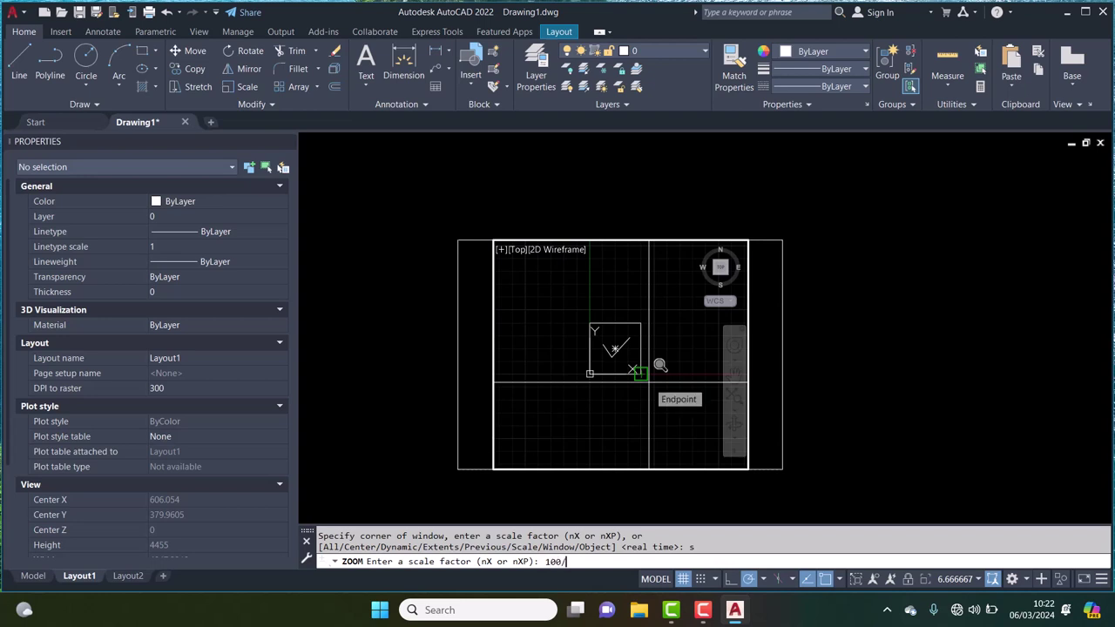
type("10xp")
key("Return")
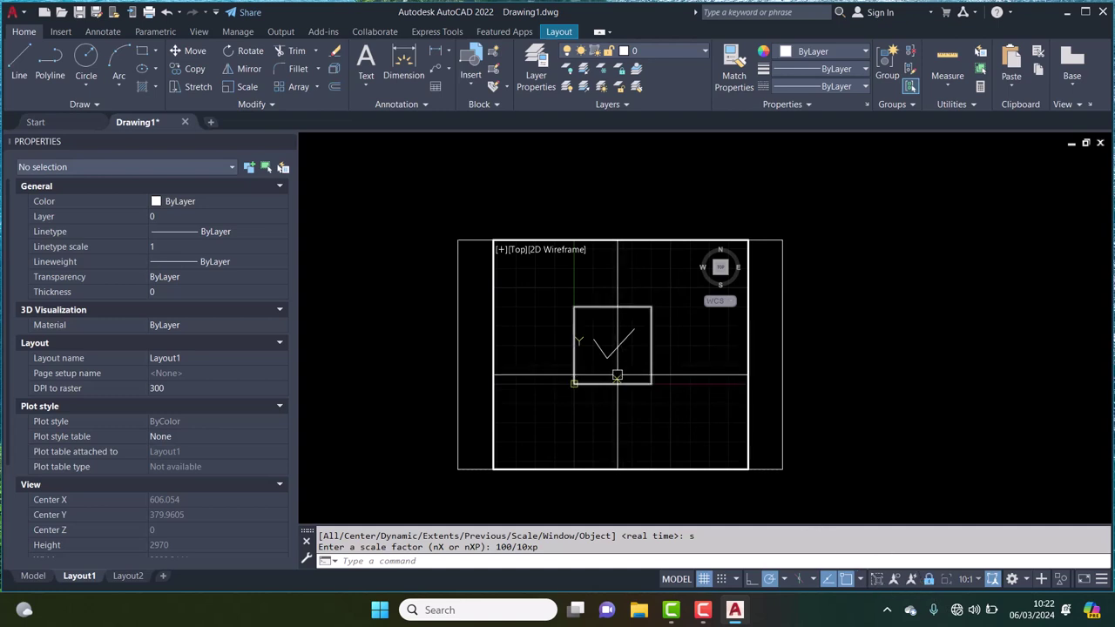
type("ps")
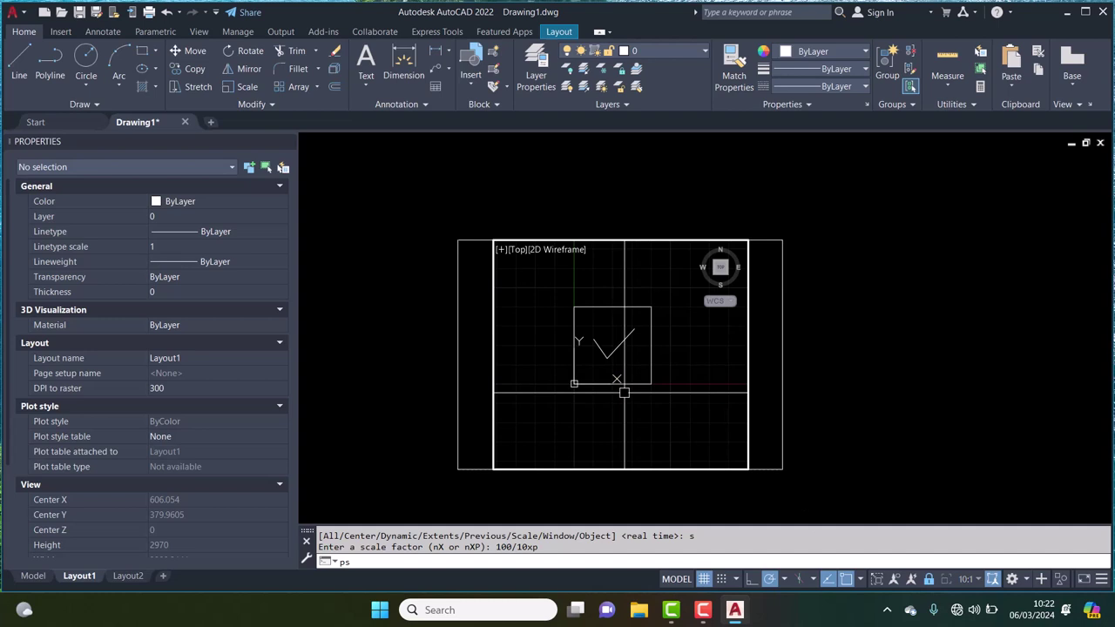
Step: Cancel the half-entered command and return to paper space with PS
key("Escape")
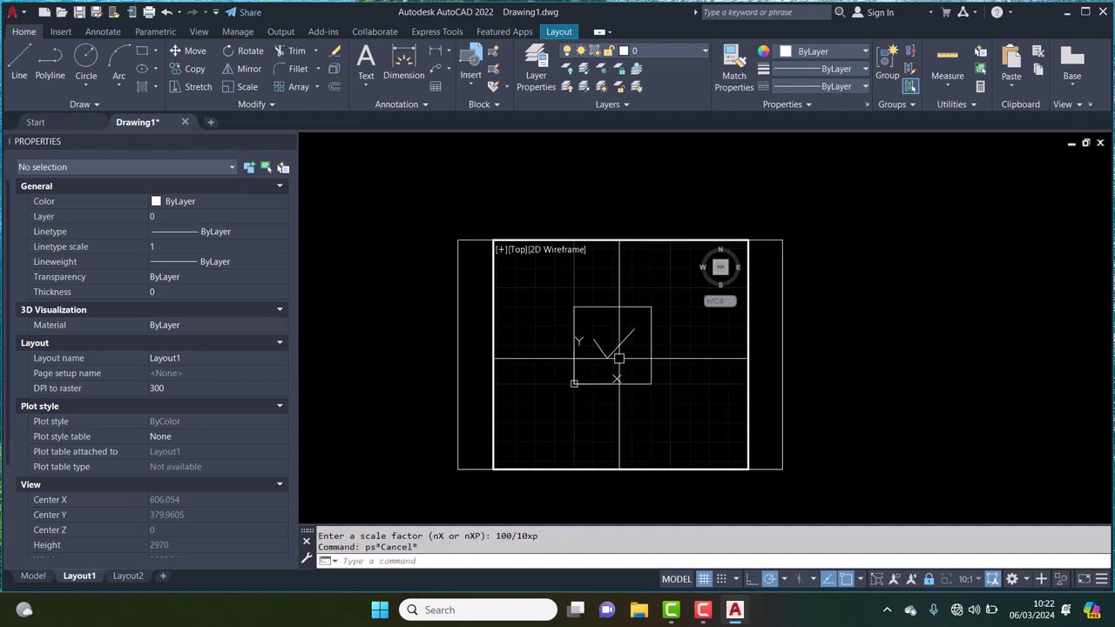
type("p")
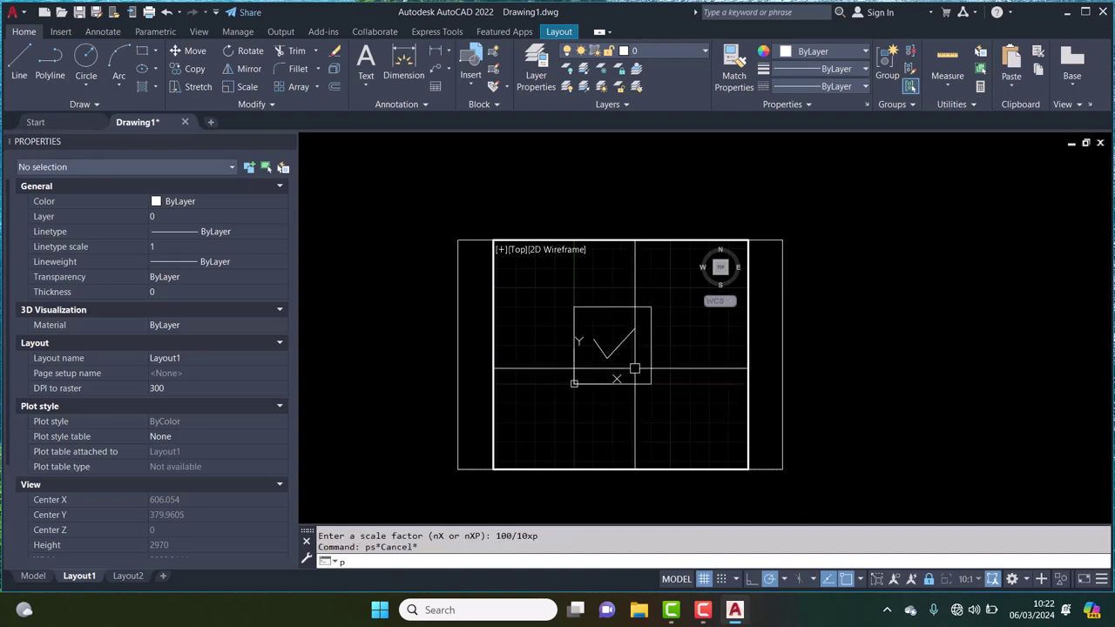
type("s")
key("Return")
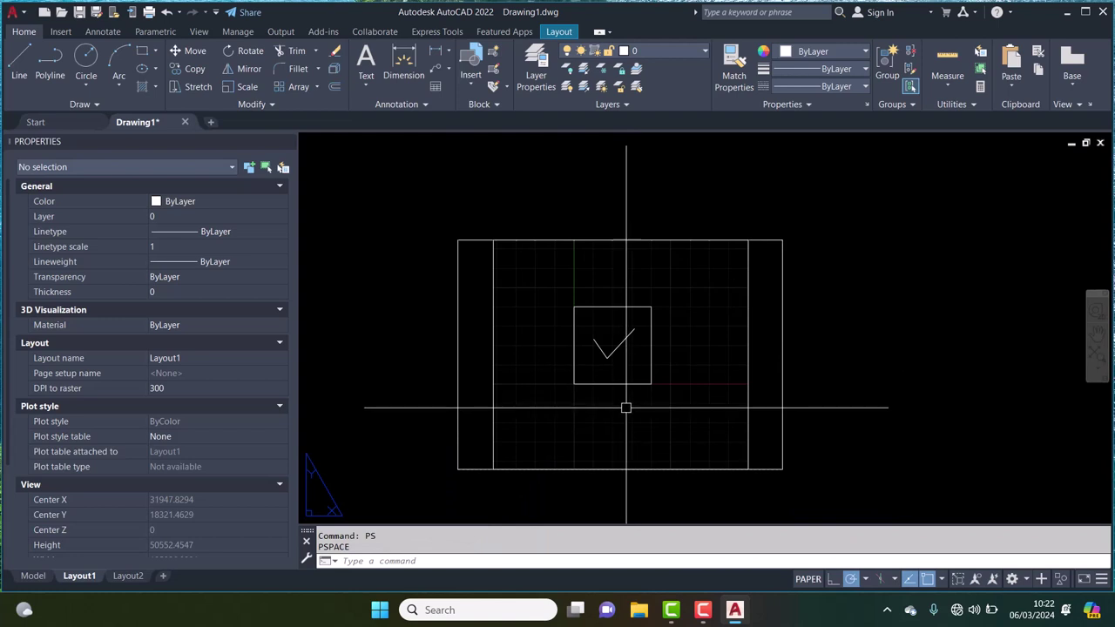
Step: Confirm Layout1's page setup as AutoCAD PDF, ISO full bleed A3, 1:100, then switch to Layout2
right_click(89, 577)
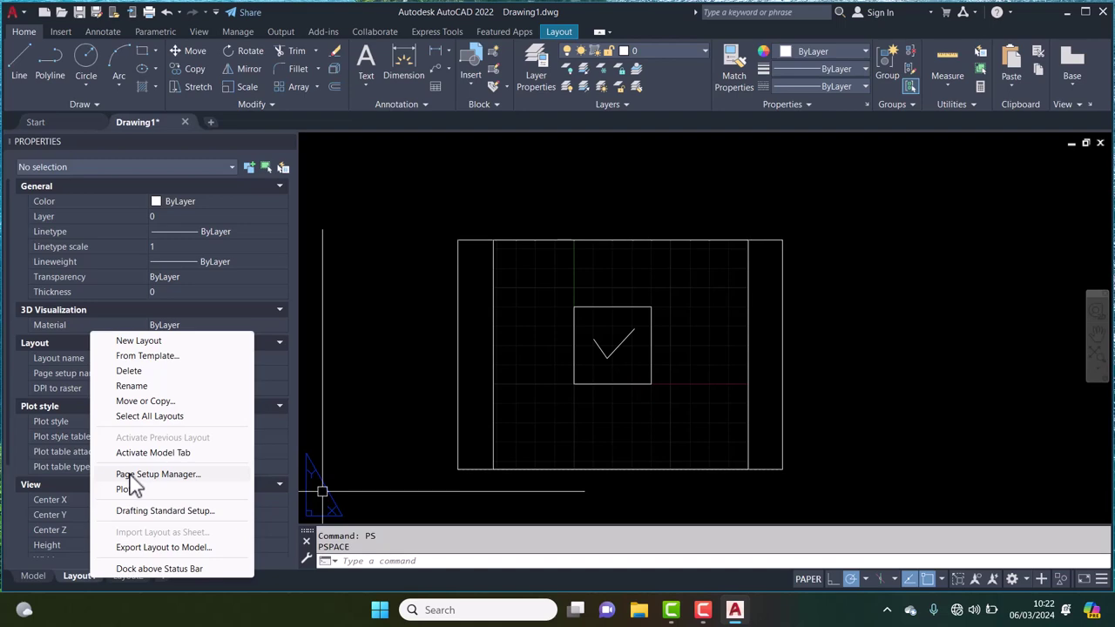
left_click(129, 475)
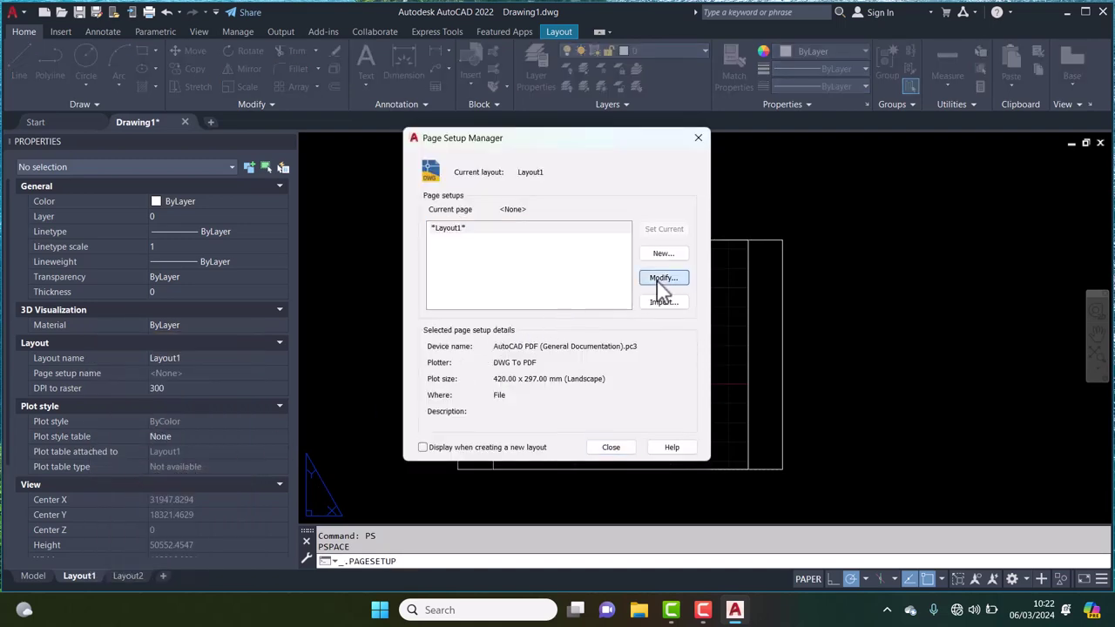
left_click(659, 280)
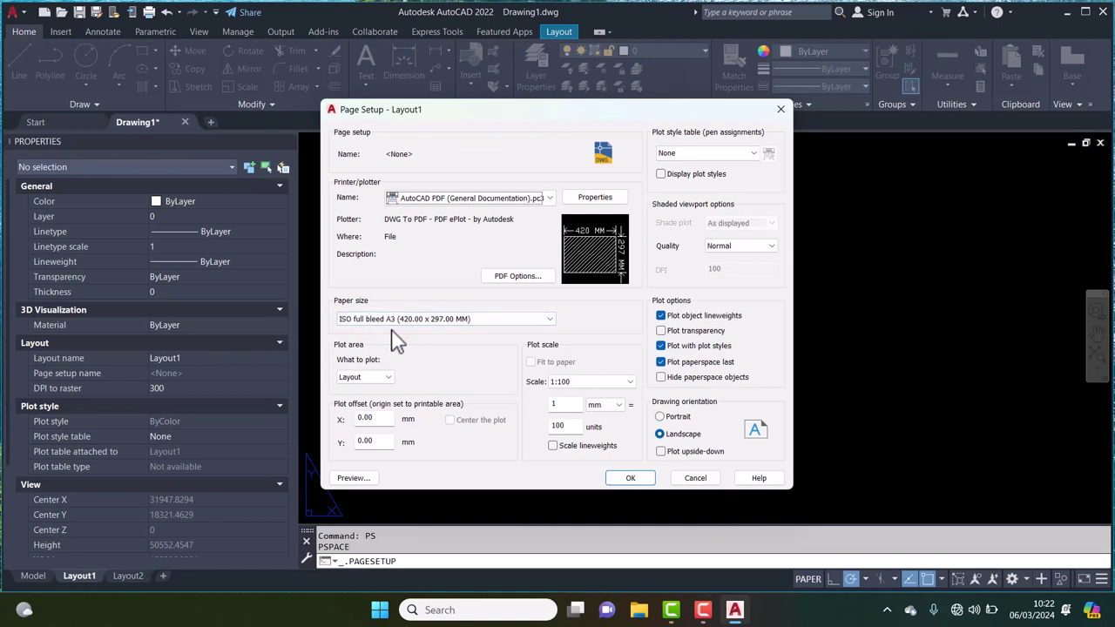
left_click(631, 478)
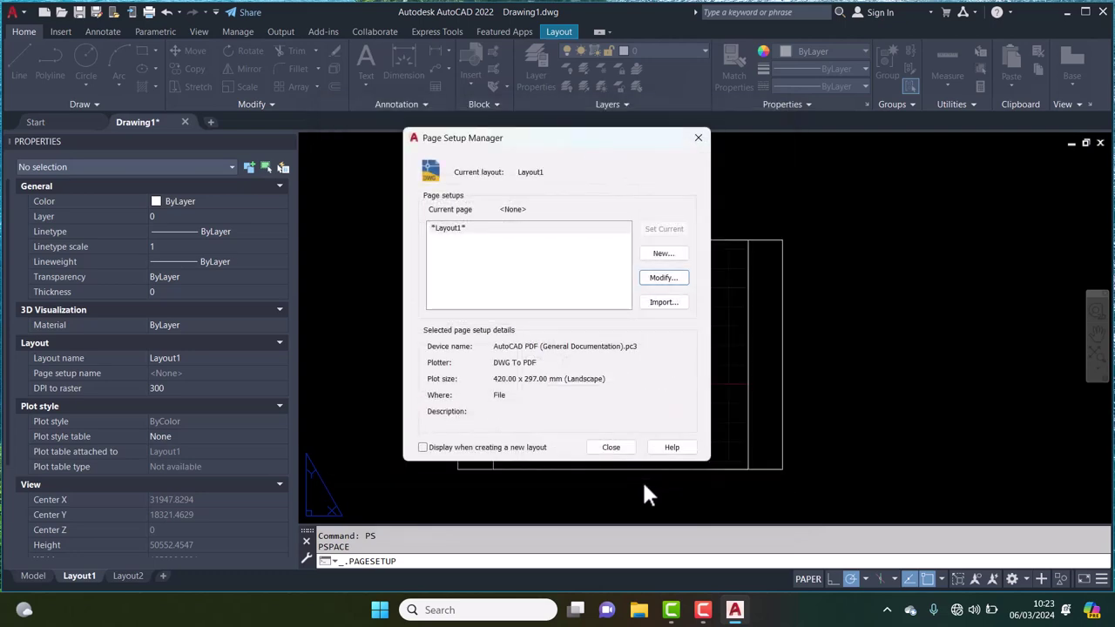
left_click(610, 447)
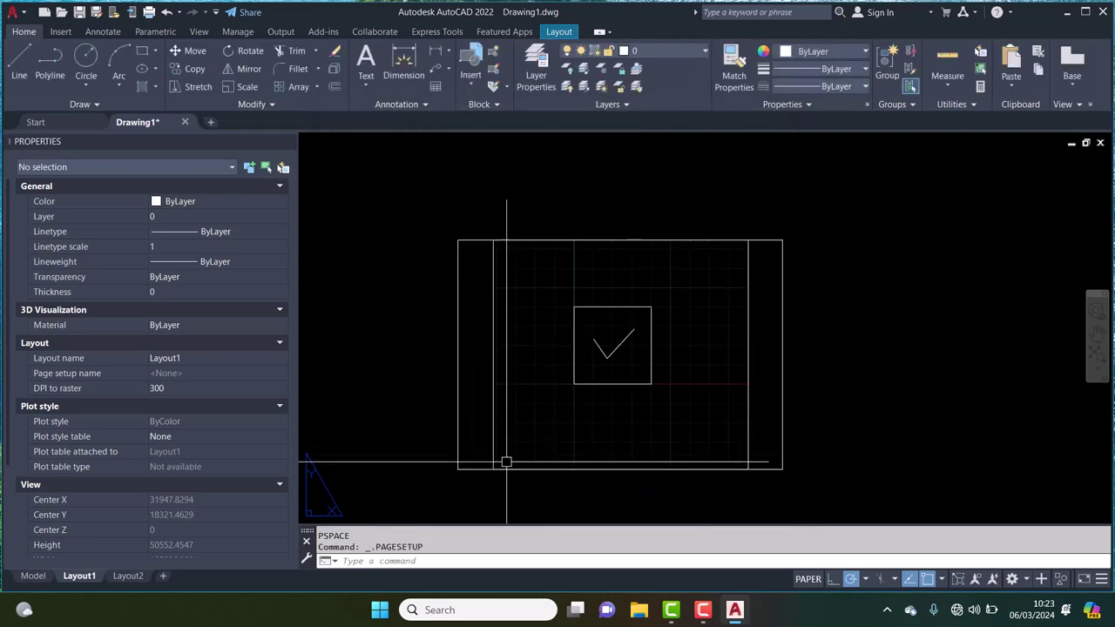
left_click(139, 575)
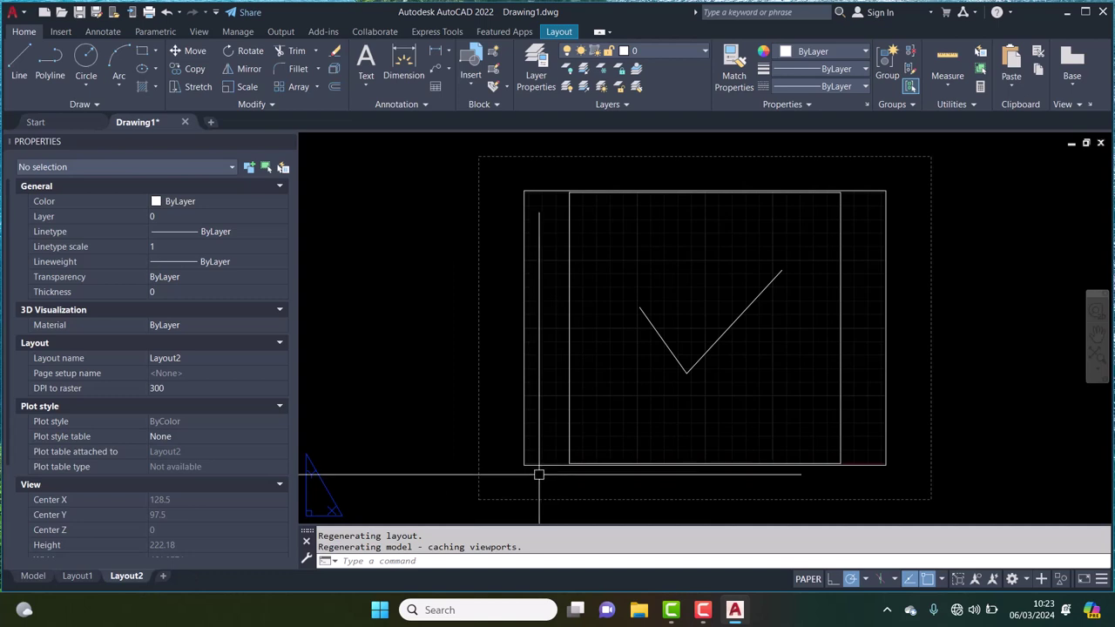
Step: Erase Layout2's default check-mark viewport with a window selection, then pan the empty sheet
type("e")
key("Return")
left_click_drag(564, 484, 480, 308)
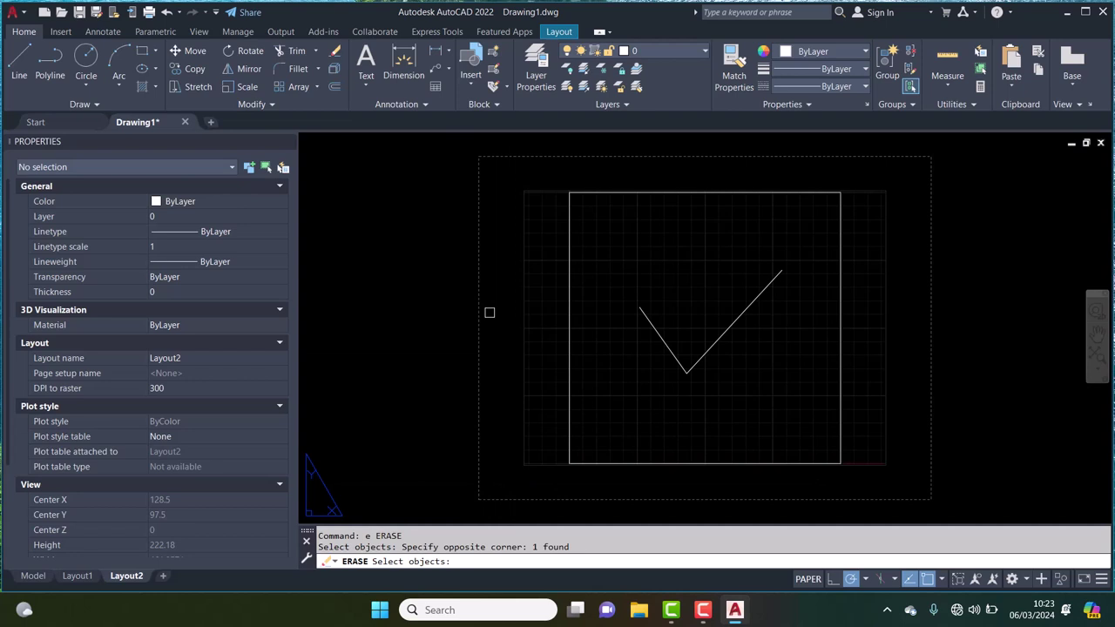
key("Return")
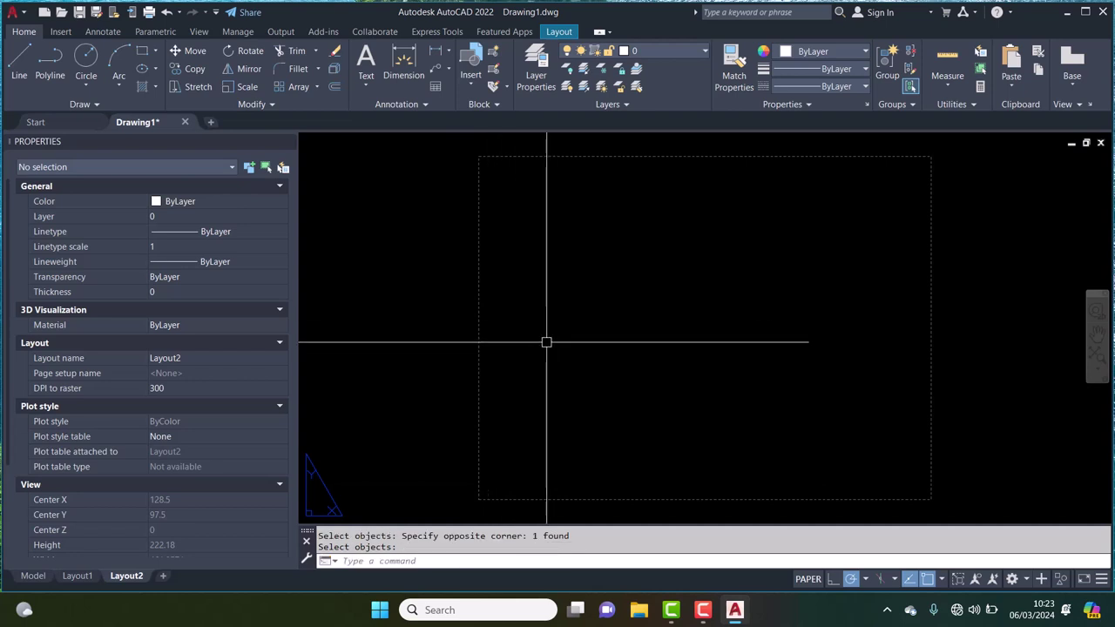
mouse_move(552, 340)
middle_mouse_down()
mouse_move(534, 319)
mouse_move(542, 304)
mouse_move(513, 348)
middle_mouse_up()
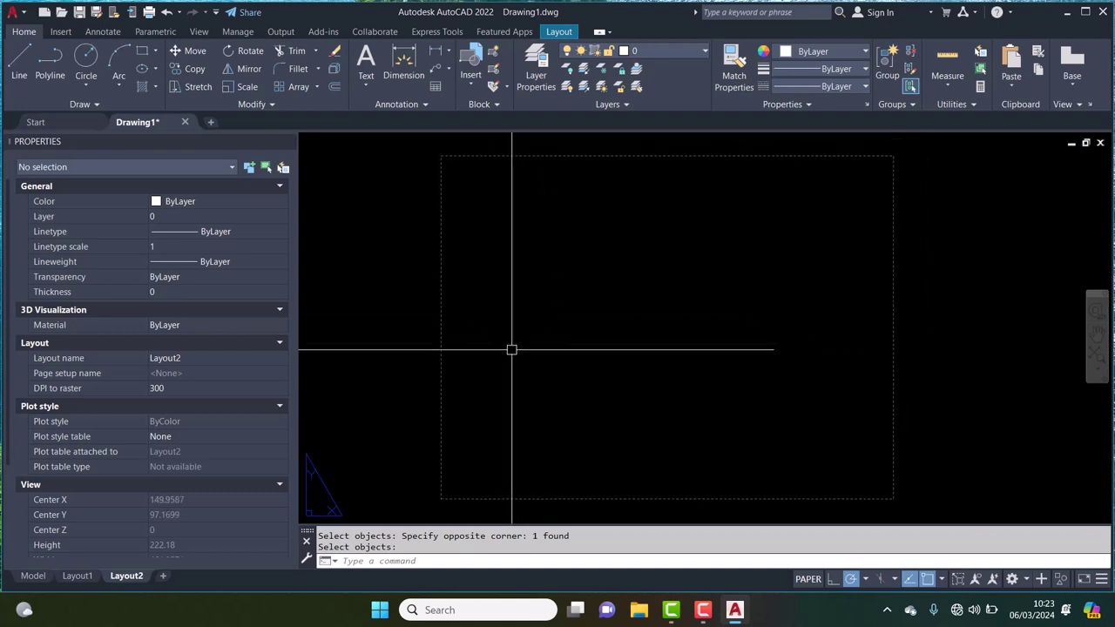
Step: Give Layout2's page setup AutoCAD PDF (General Documentation), ISO full bleed A4 landscape paper, and 1:100 scale
right_click(131, 577)
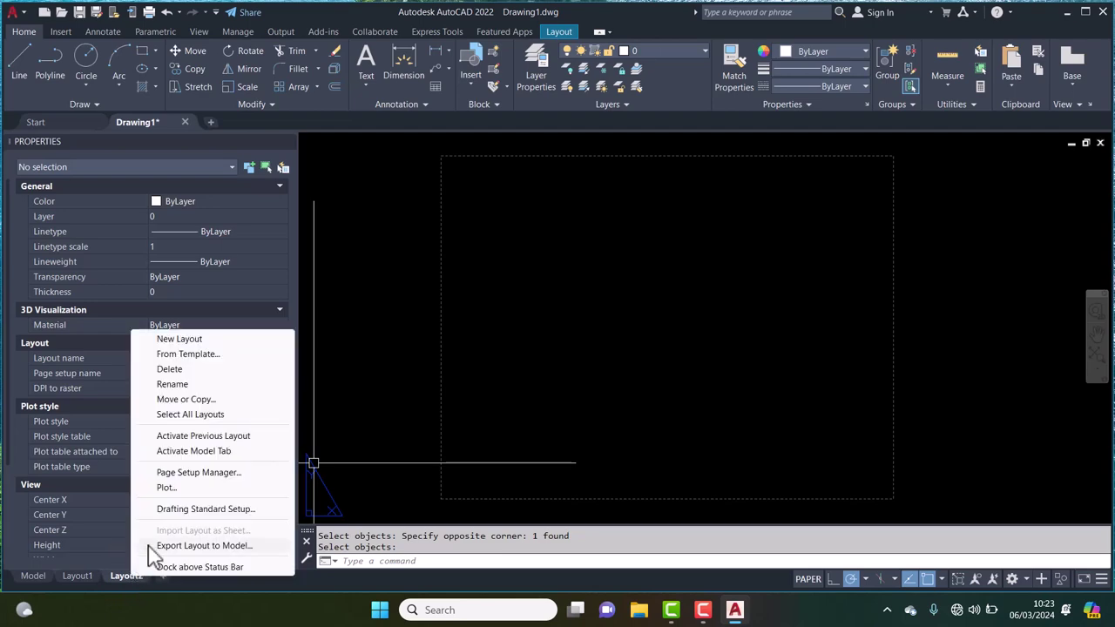
left_click(178, 472)
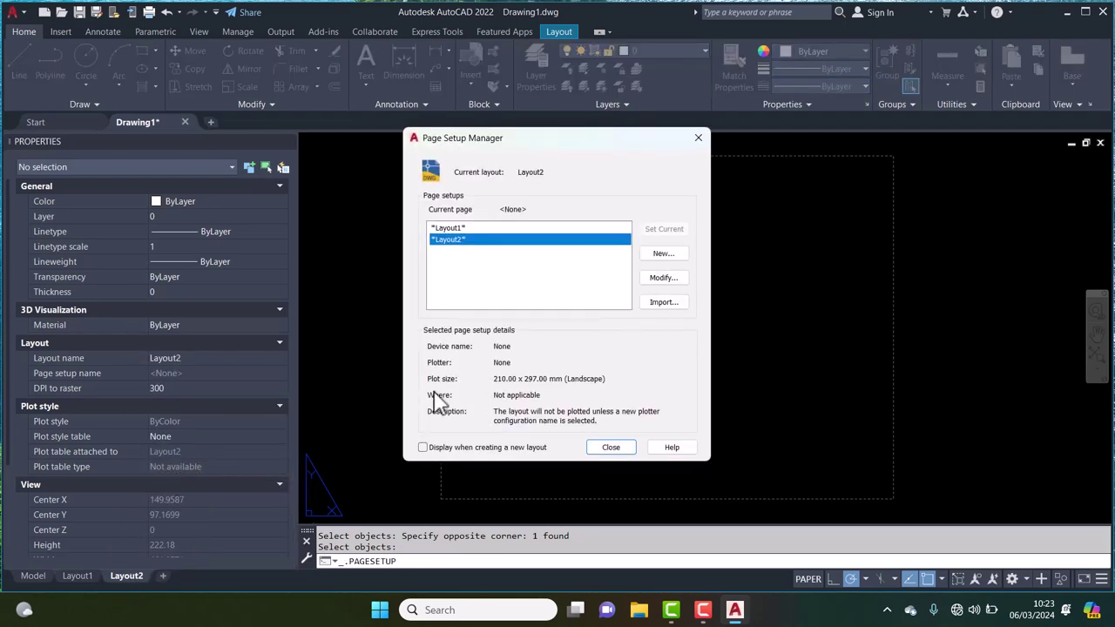
left_click(655, 280)
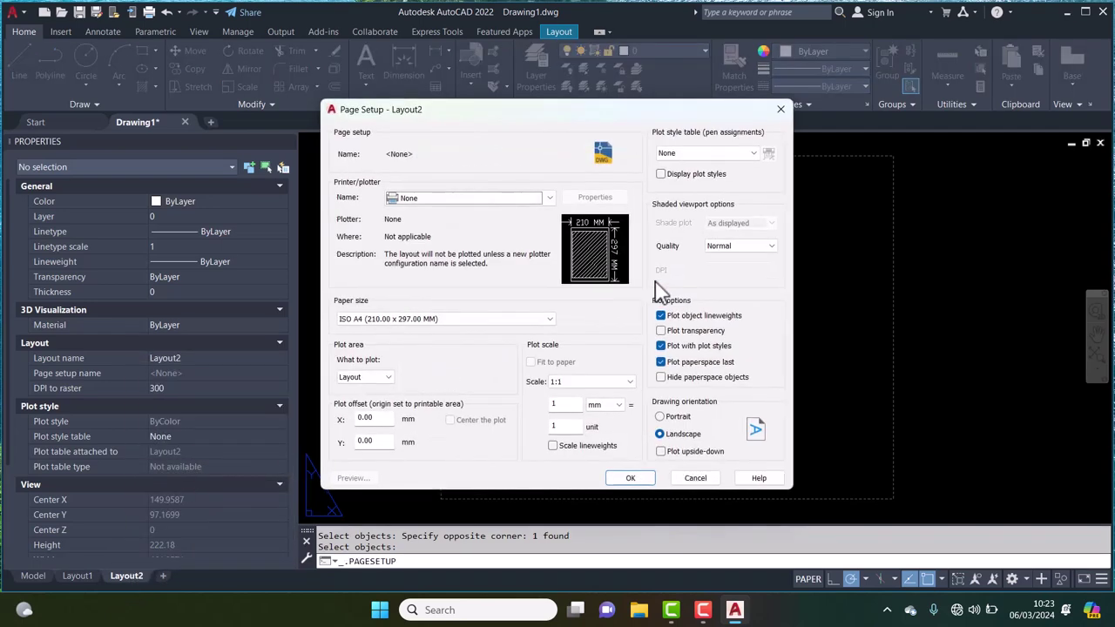
left_click(527, 197)
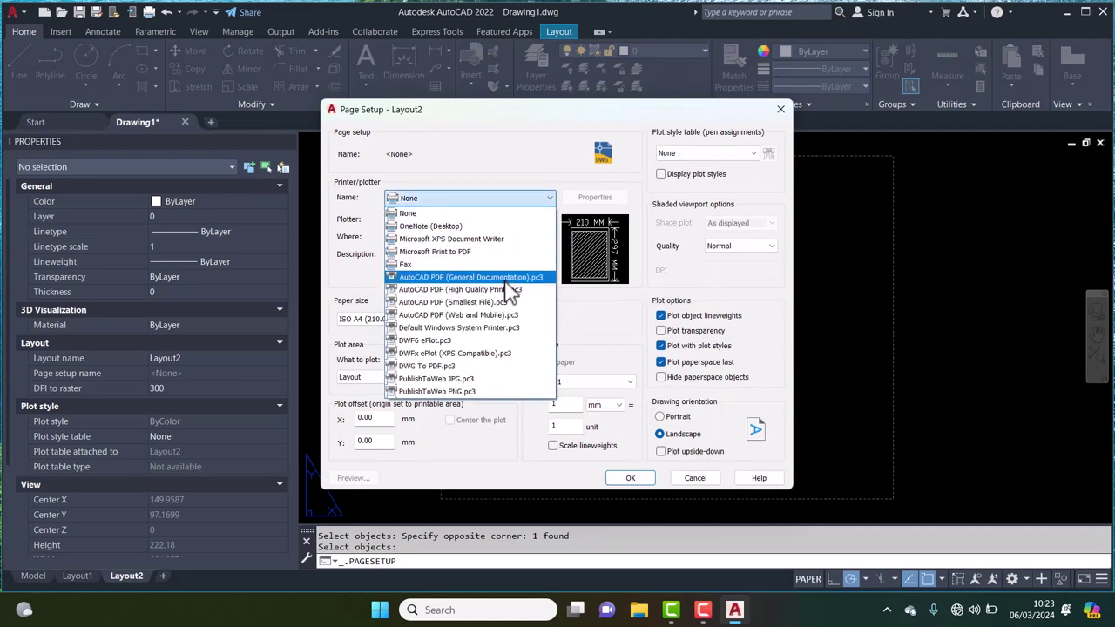
left_click(507, 278)
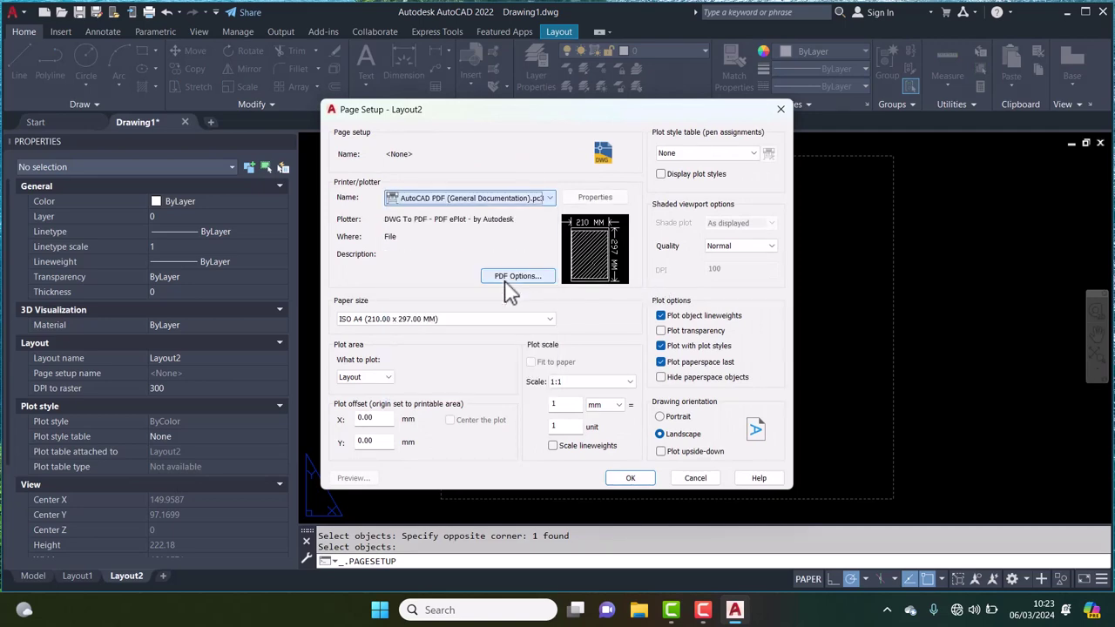
left_click(488, 323)
left_click_drag(550, 535, 568, 363)
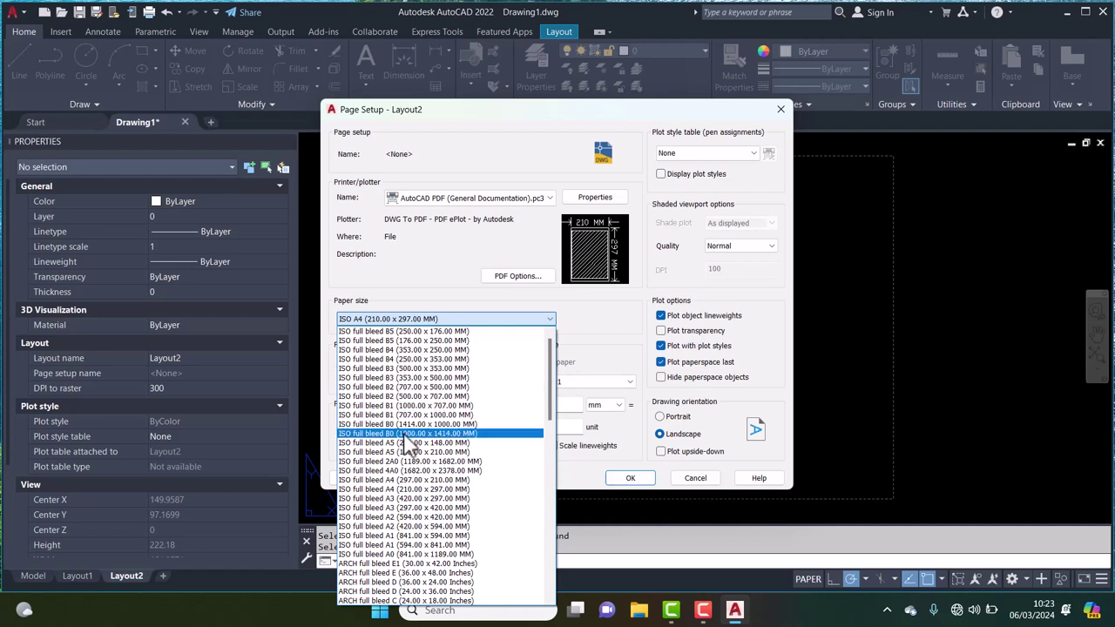
left_click(406, 481)
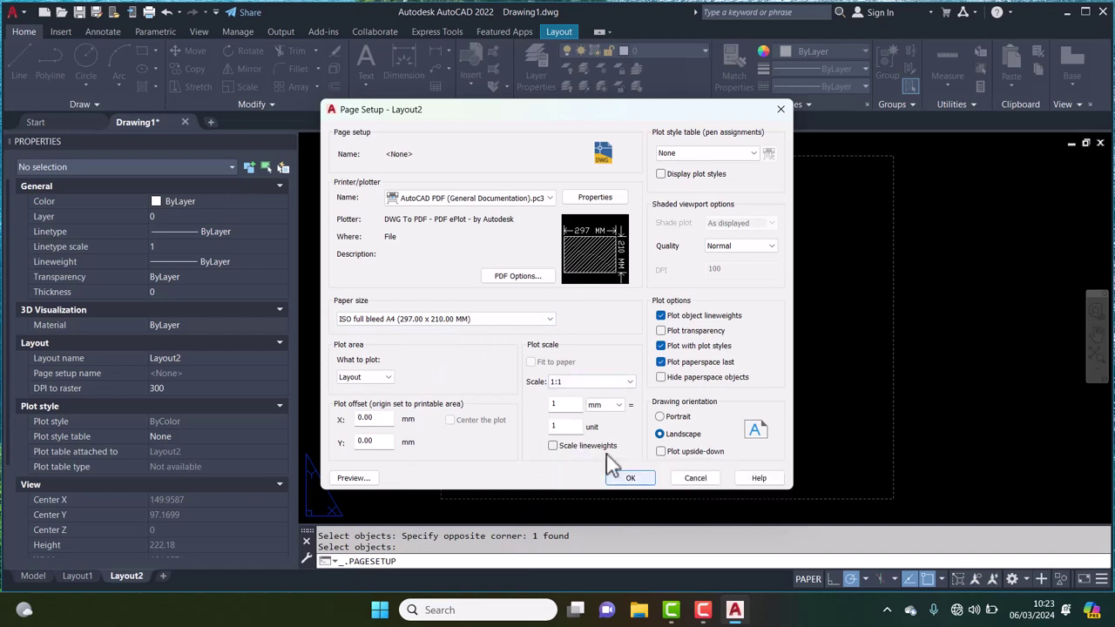
left_click(610, 384)
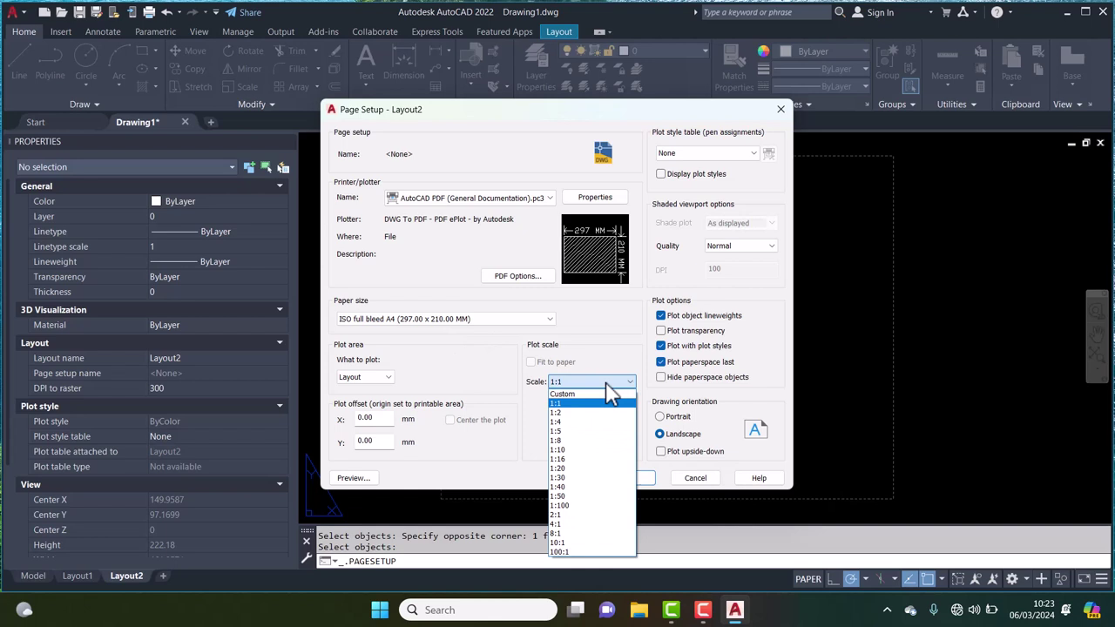
left_click(583, 506)
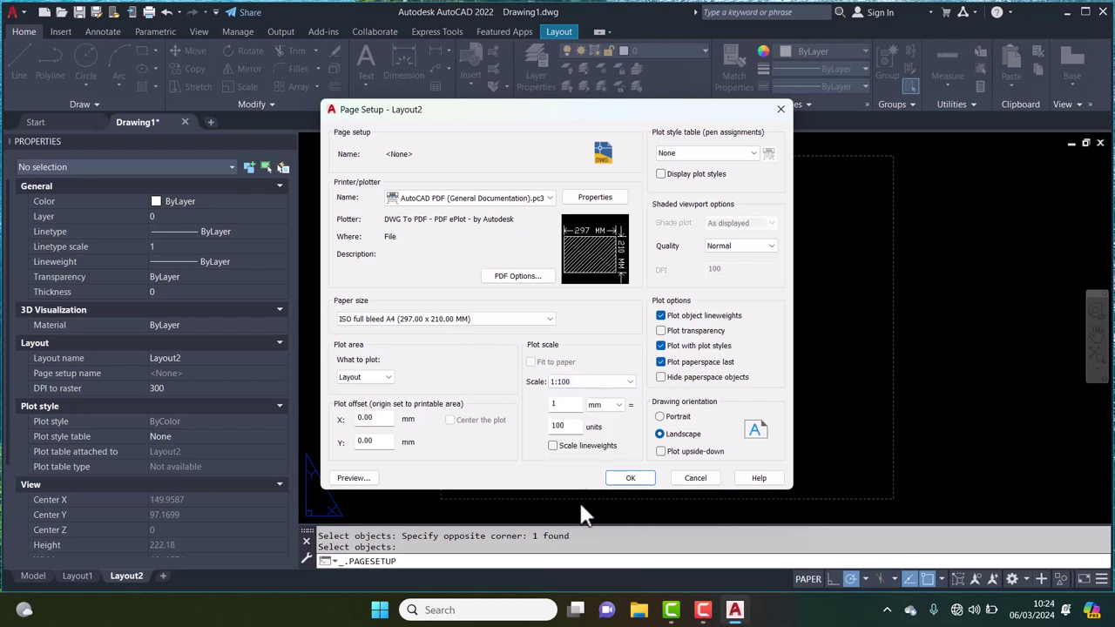
left_click(629, 478)
left_click(613, 447)
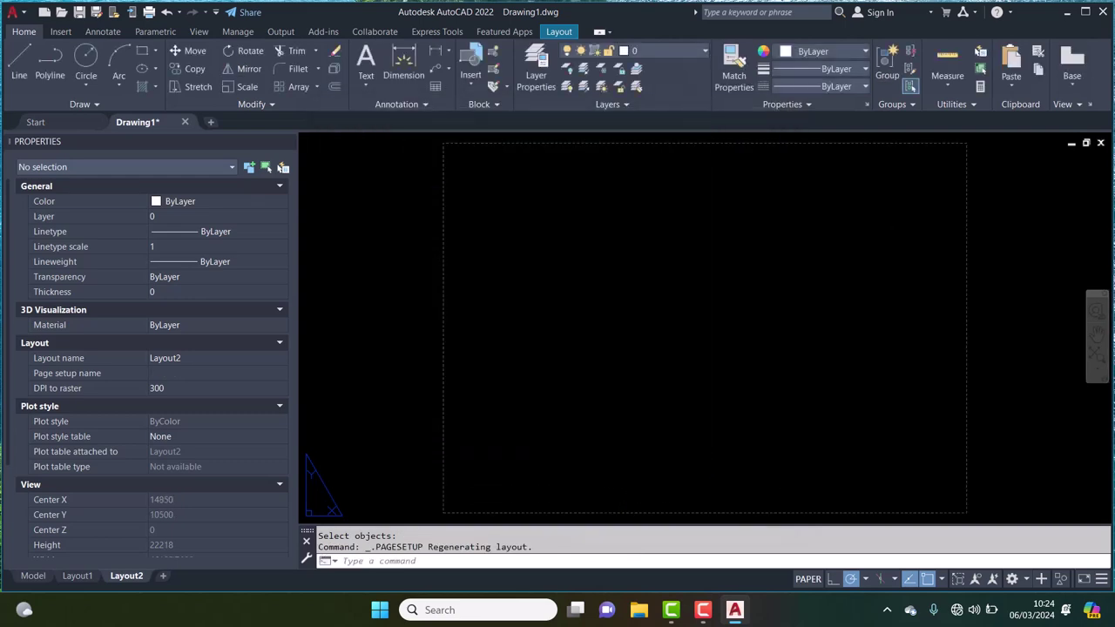
type("re")
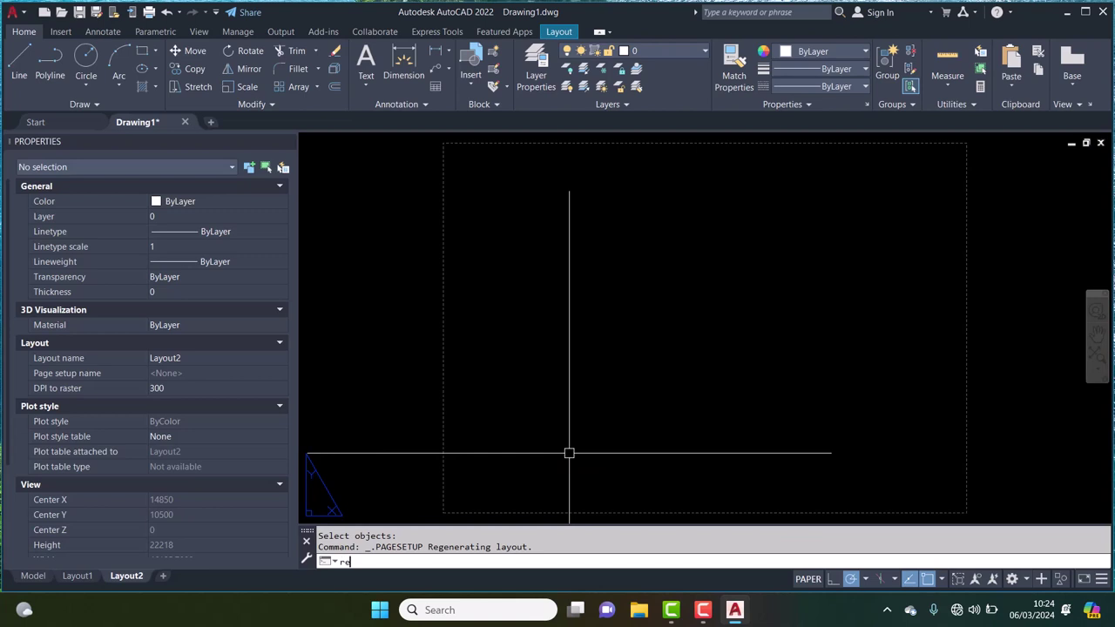
type("c")
key("Return")
left_click(502, 477)
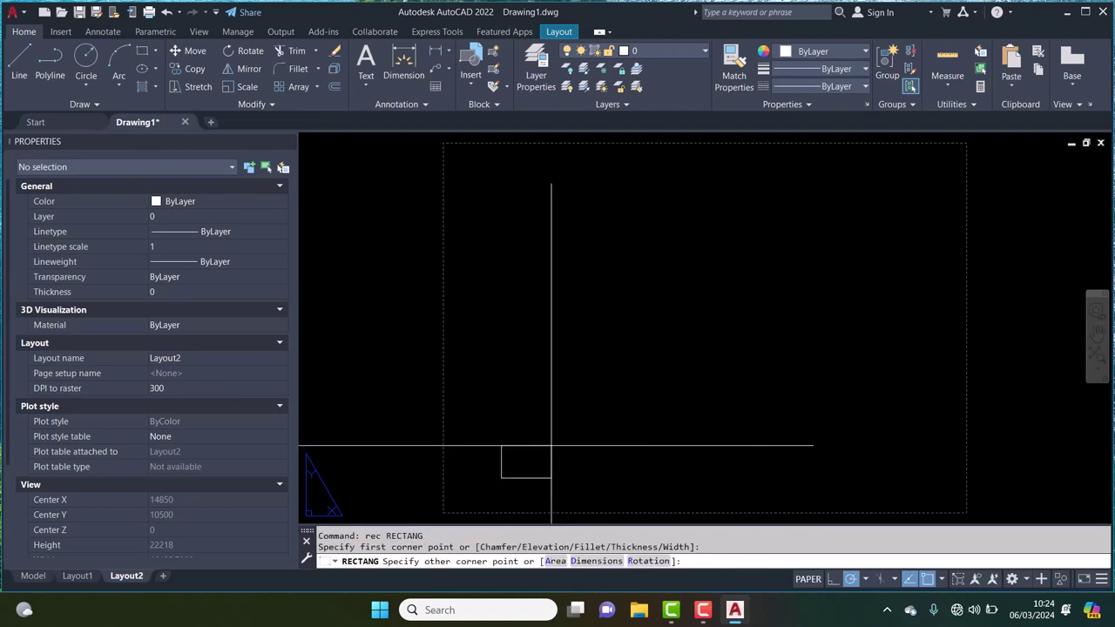
type("@")
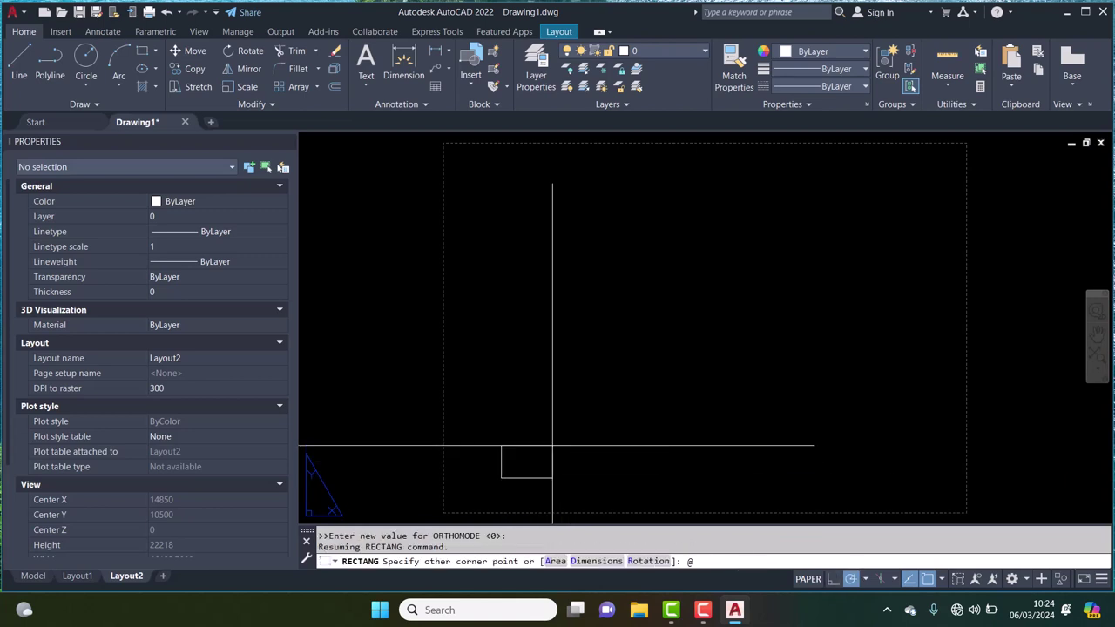
type("297")
type(",210")
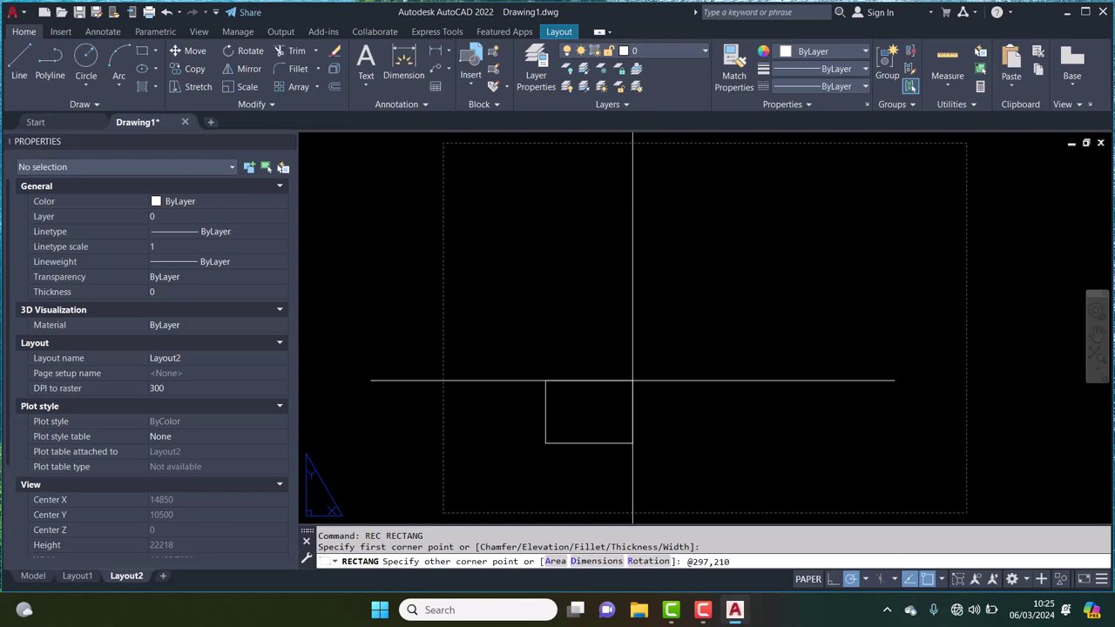
key("Return")
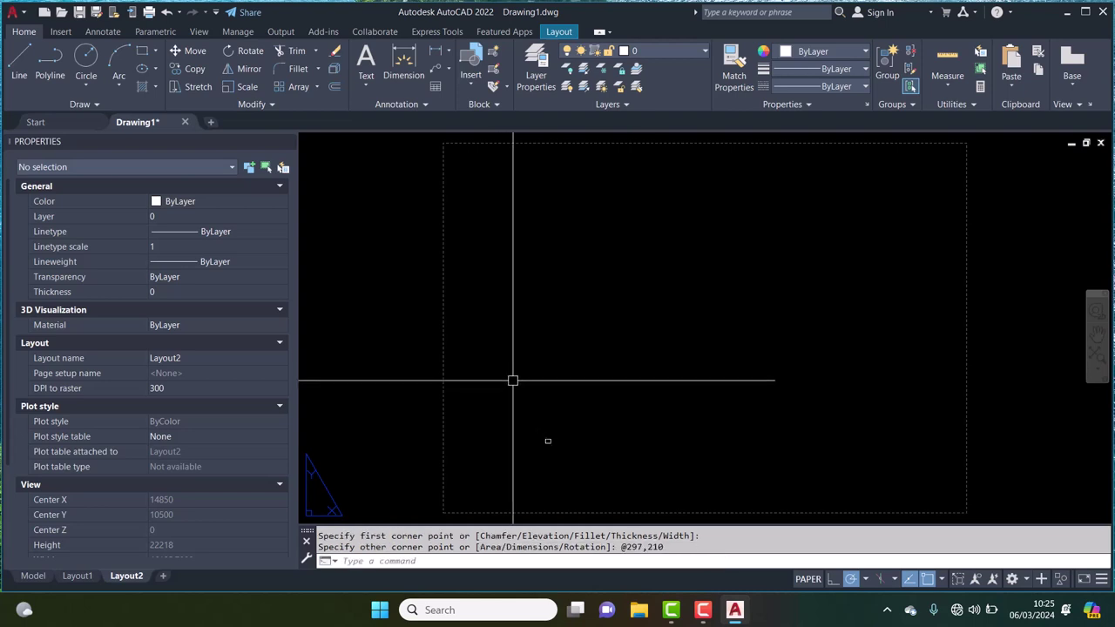
scroll(557, 453, "up", 5)
scroll(508, 421, "up", 2)
Step: Scale the rectangle by a factor of 100 from its lower-left corner
type("sc")
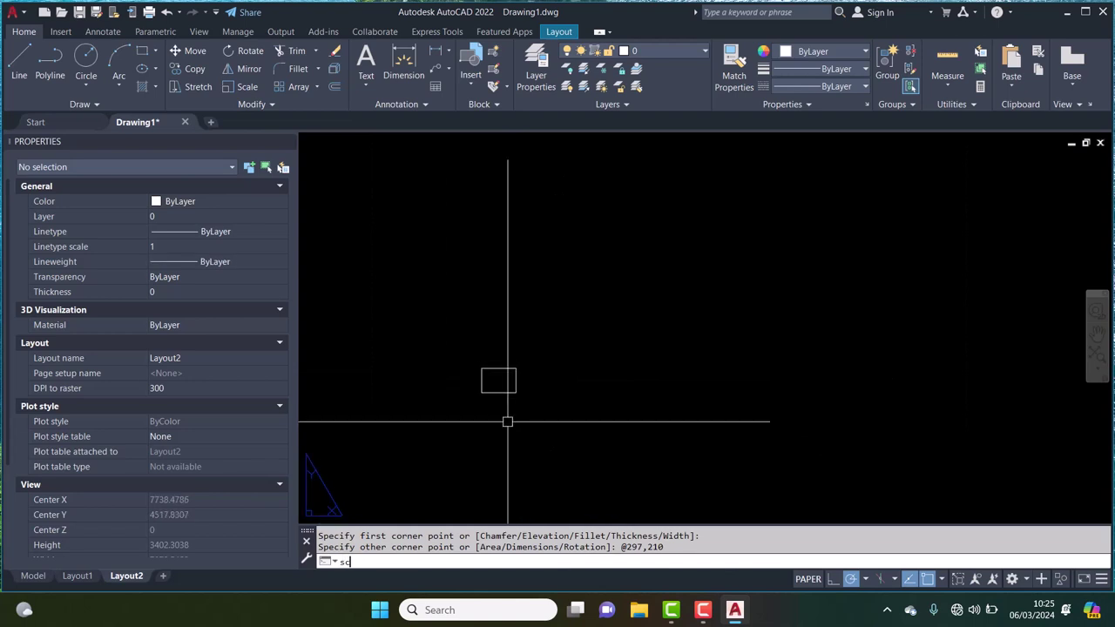
key("Return")
left_click(515, 416)
left_click(470, 334)
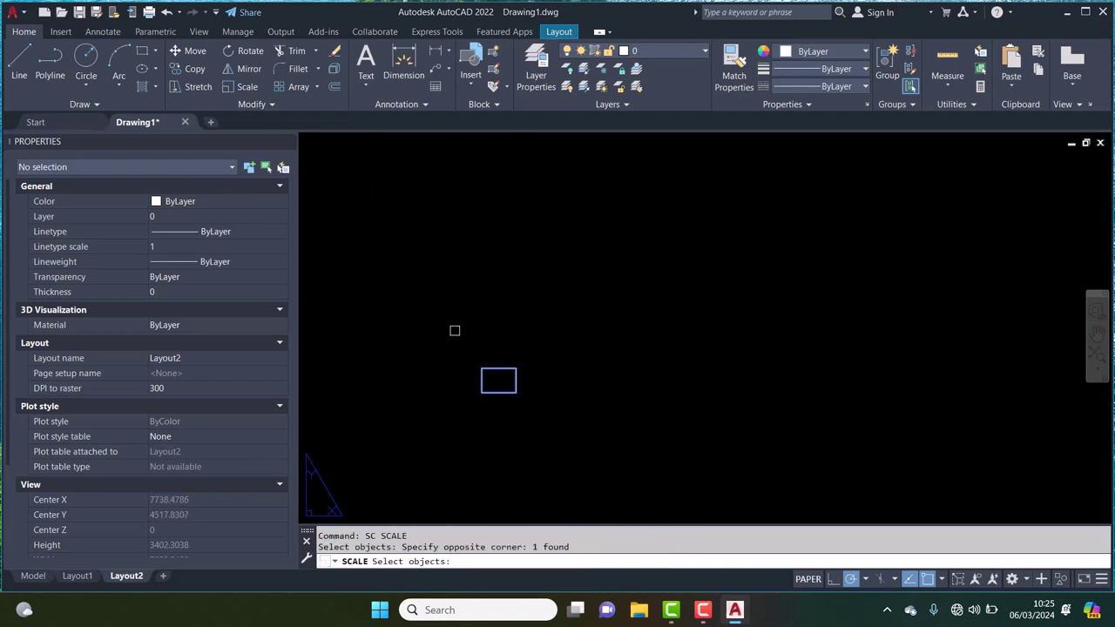
key("Return")
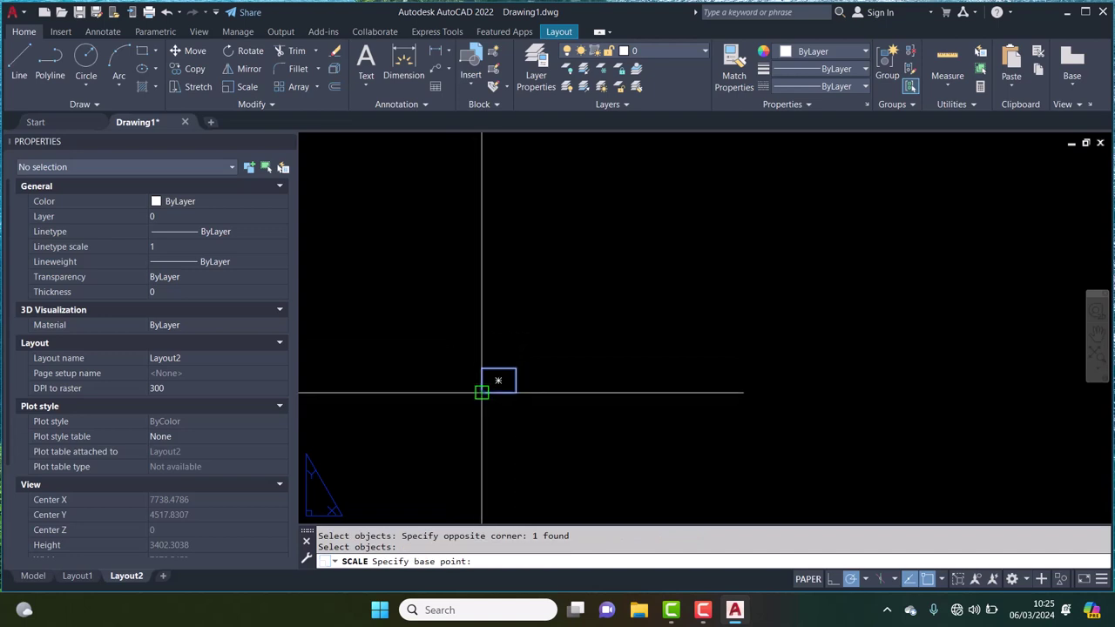
left_click(481, 392)
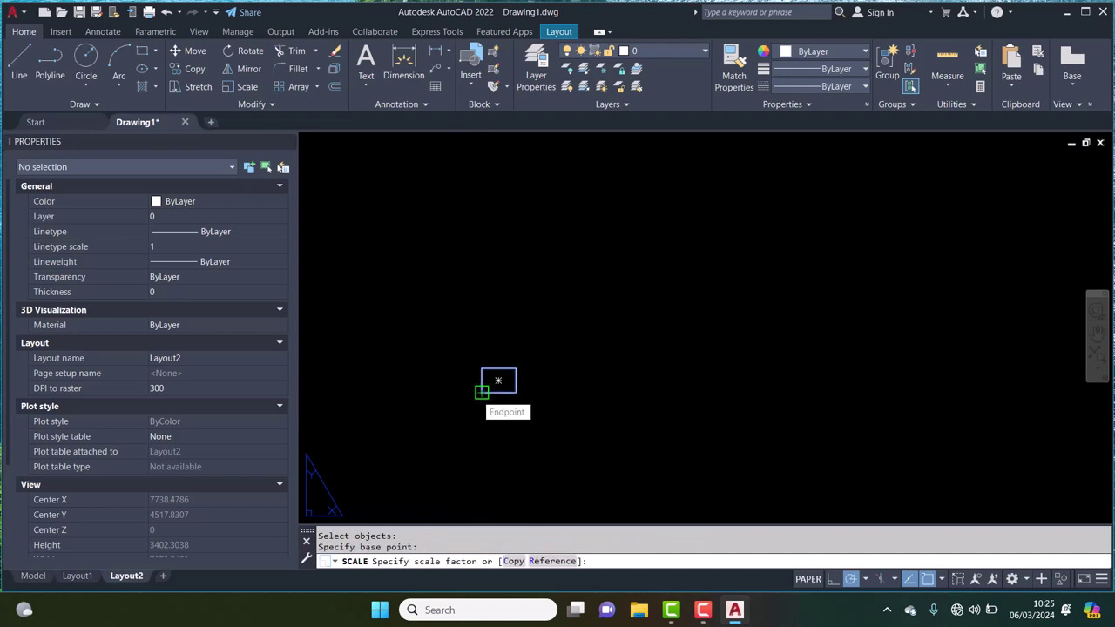
type("100")
key("Return")
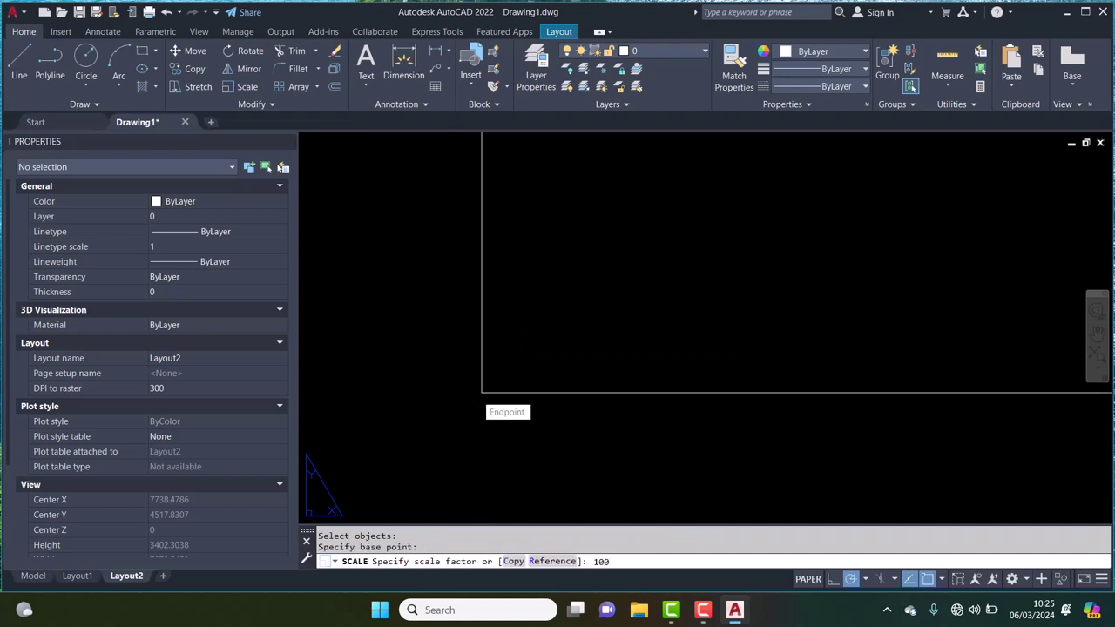
scroll(587, 445, "down", 5)
scroll(609, 471, "down", 5)
middle_click_drag(614, 463, 636, 425)
Step: Move the enlarged rectangle to 0,0 and recentre it in view
type("m")
key("Return")
left_click(636, 424)
left_click(566, 331)
key("Return")
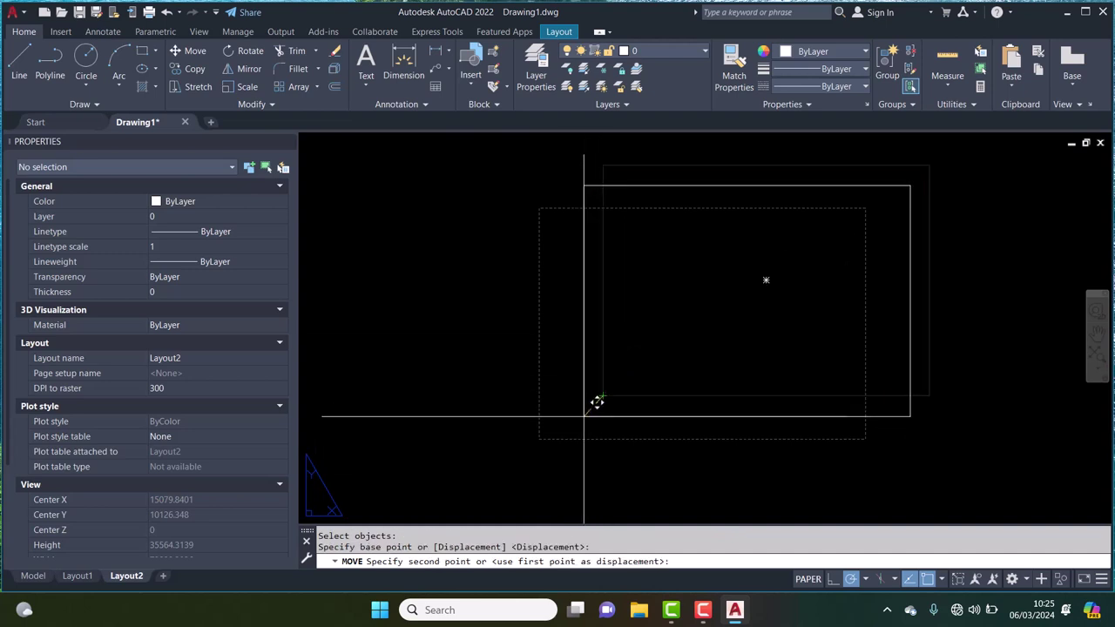
type("@,0")
key("Return")
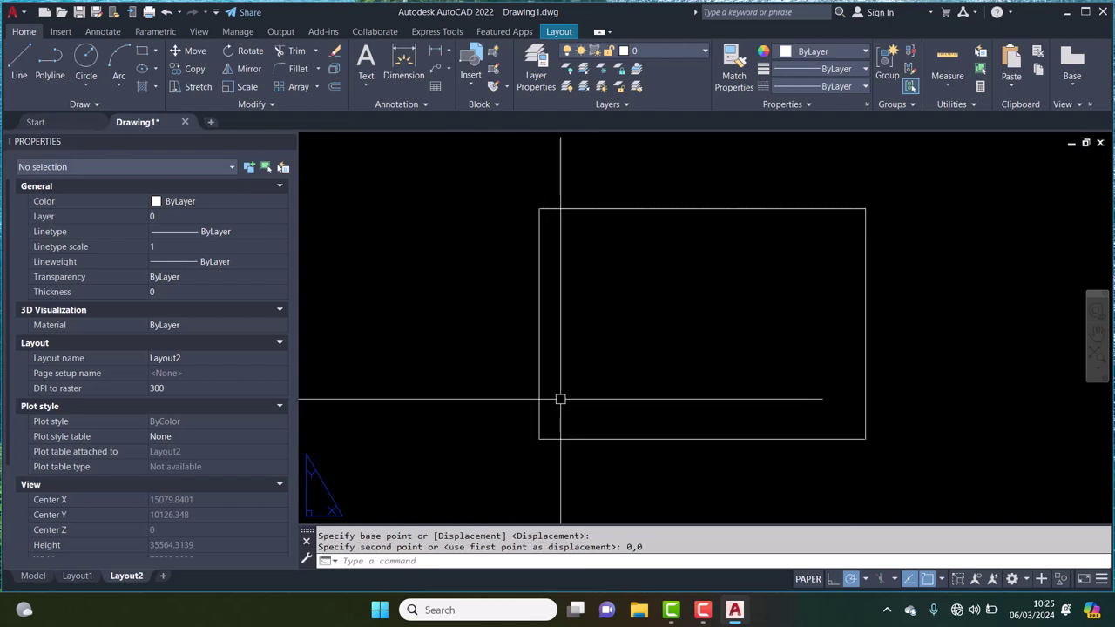
middle_click_drag(622, 408, 607, 415)
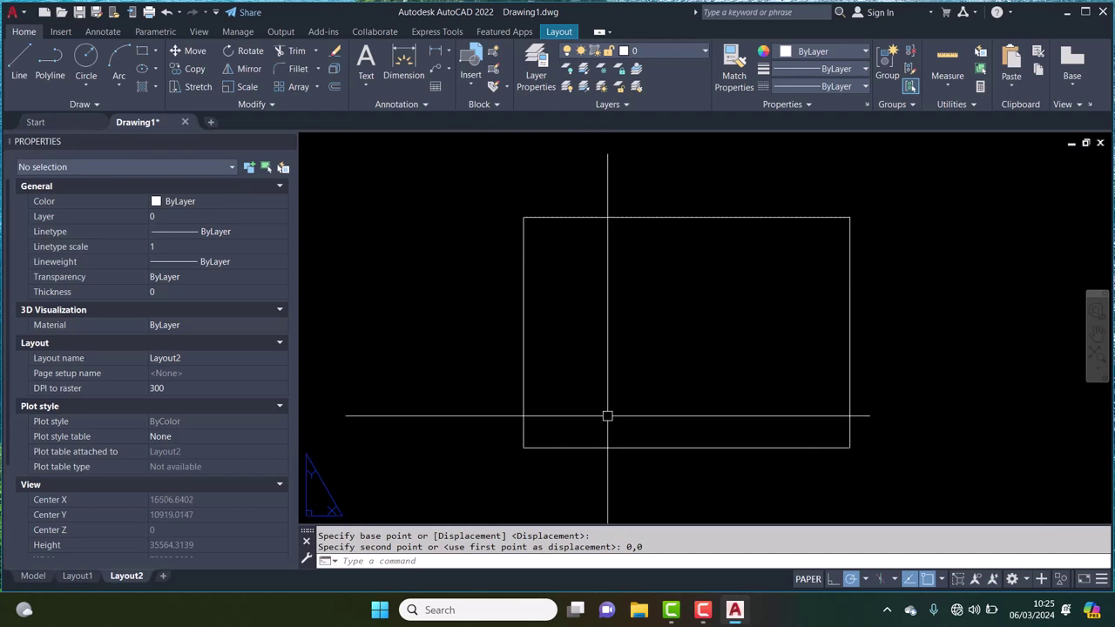
middle_click_drag(579, 407, 567, 398)
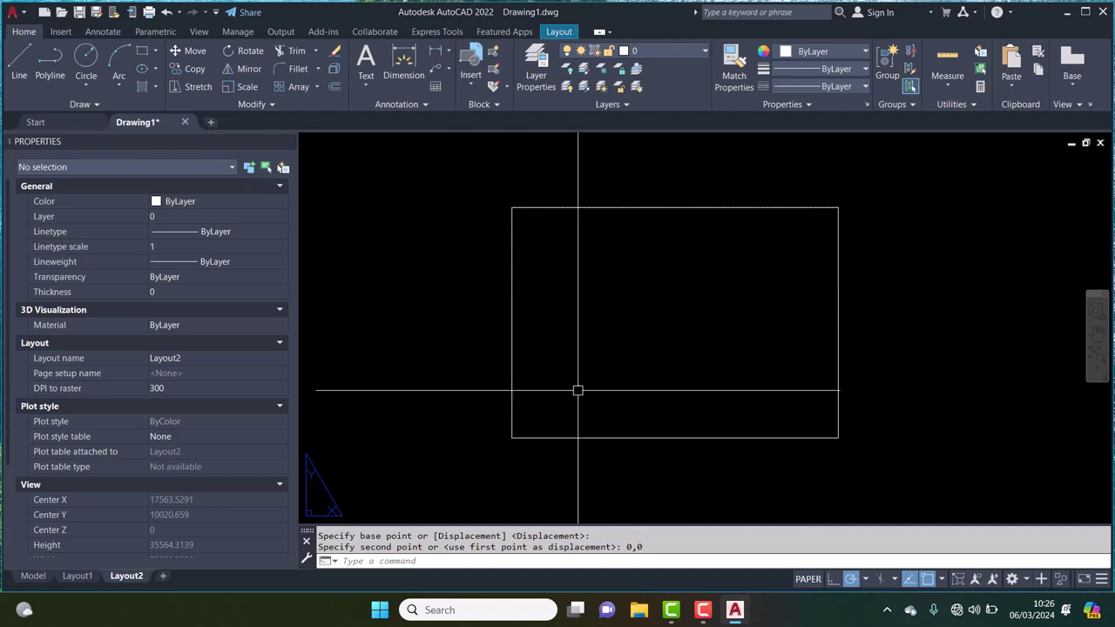
type("amv")
key("Return")
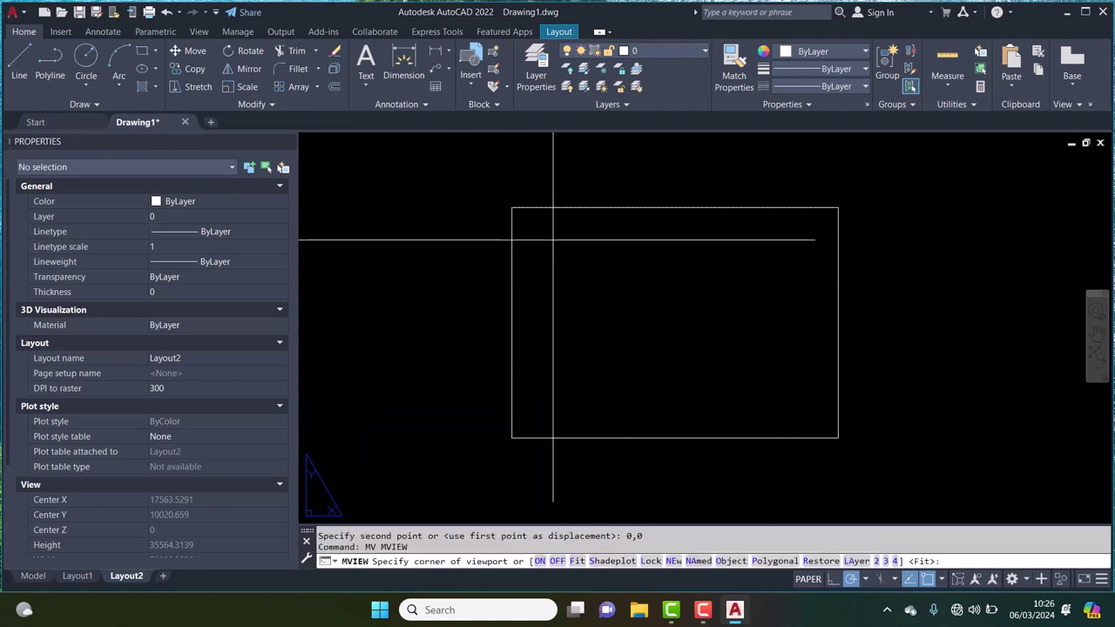
Step: Place the viewport's two corners inside the border rectangle to frame the check mark
left_click(545, 207)
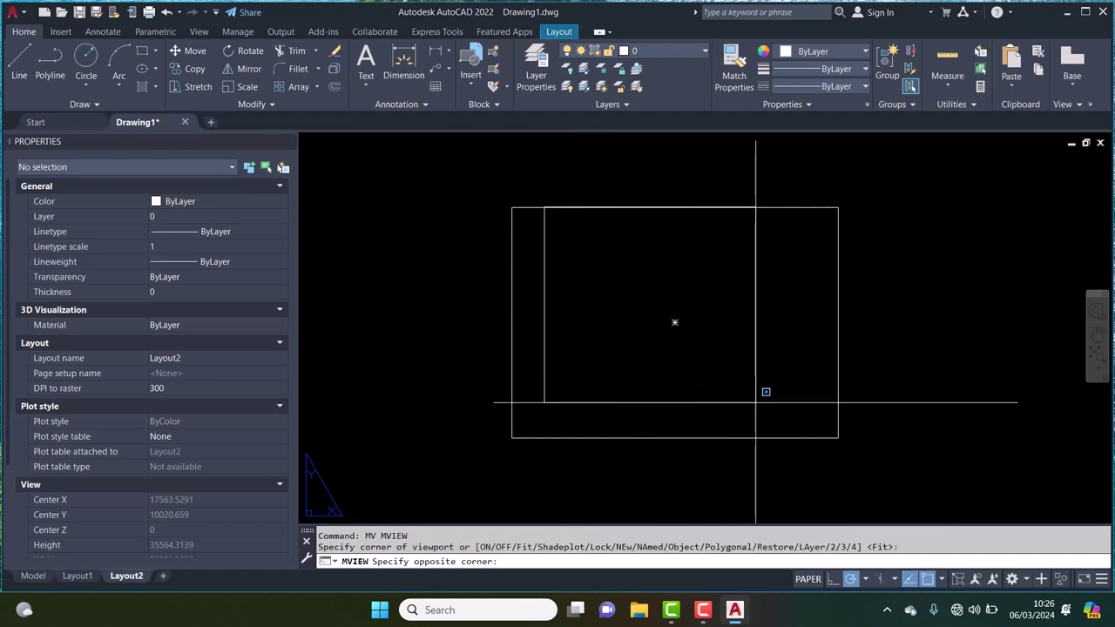
left_click(801, 435)
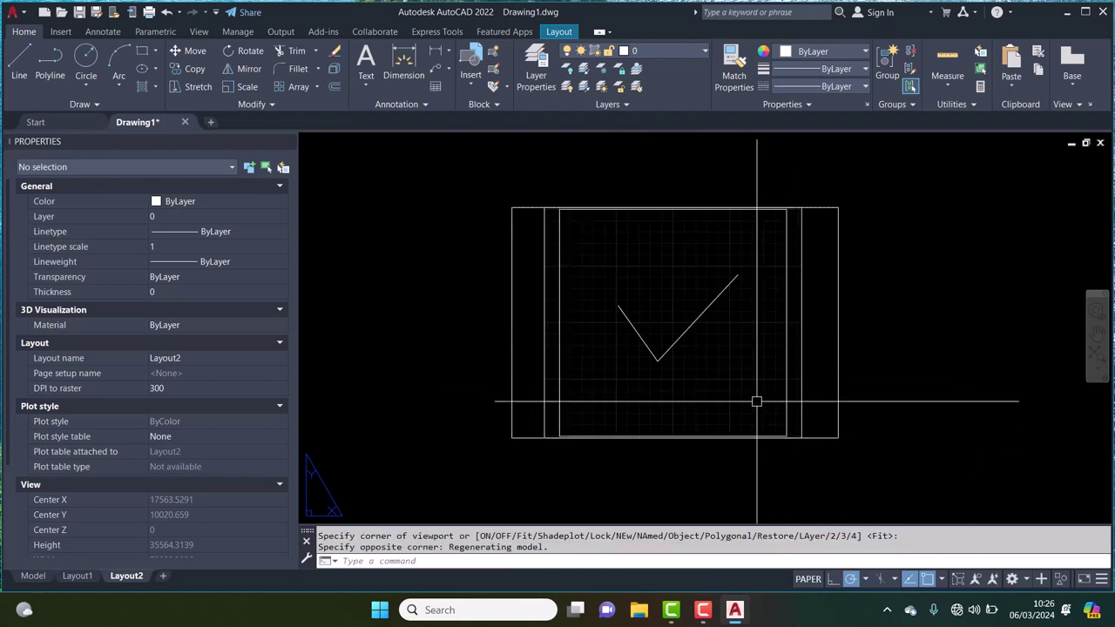
Step: Activate the viewport and zoom its view by a scale of 100/25xp
double_click(692, 351)
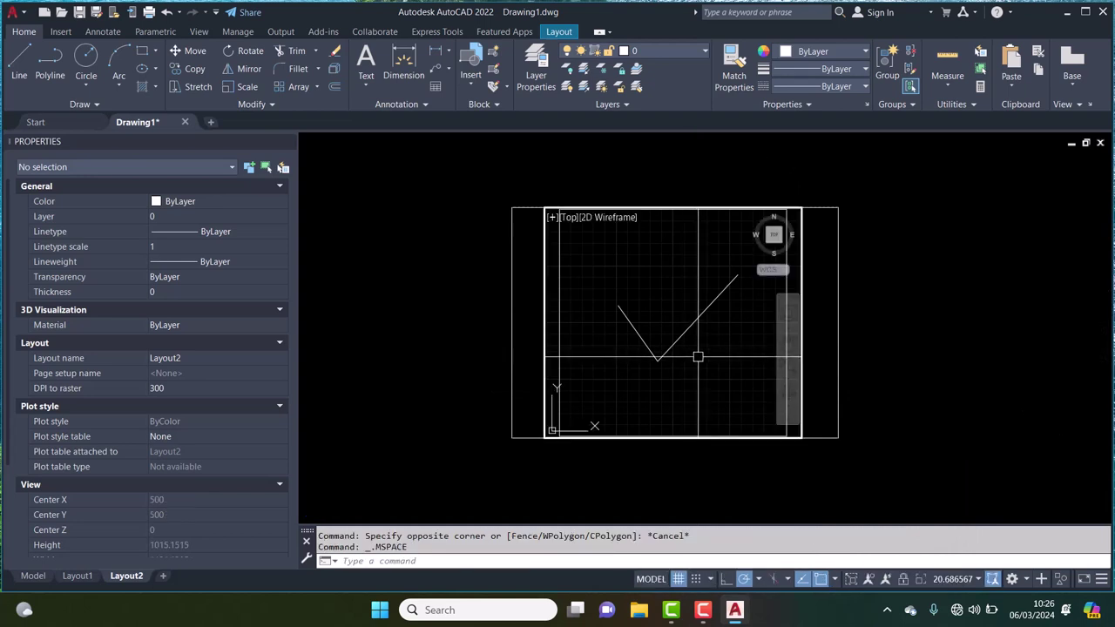
middle_click_drag(701, 372, 680, 356)
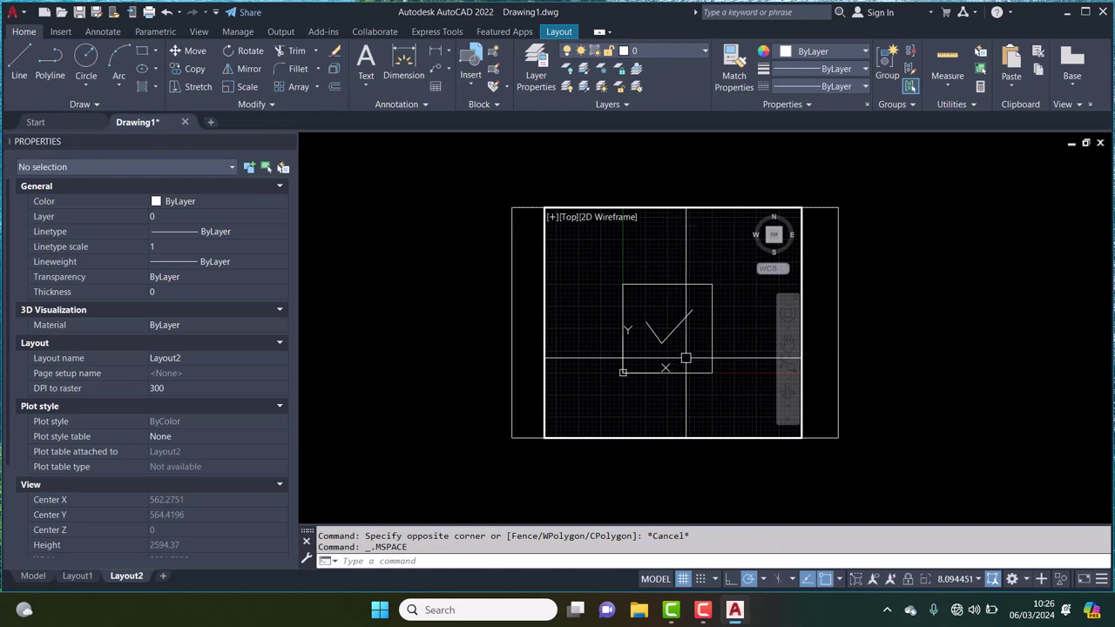
type("z")
key("Return")
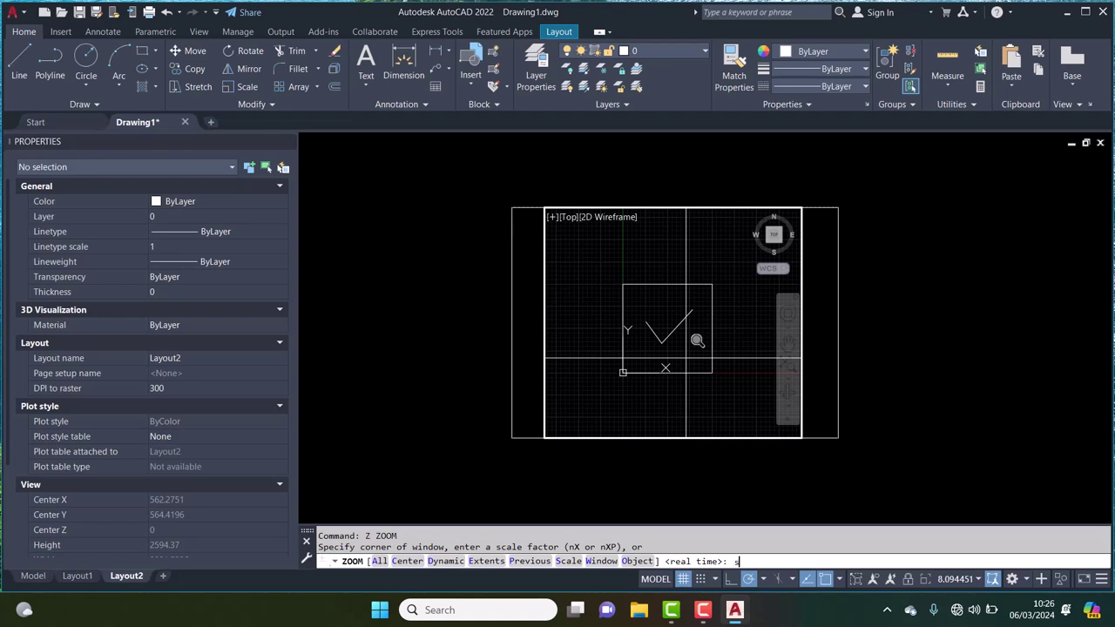
type("s")
key("Return")
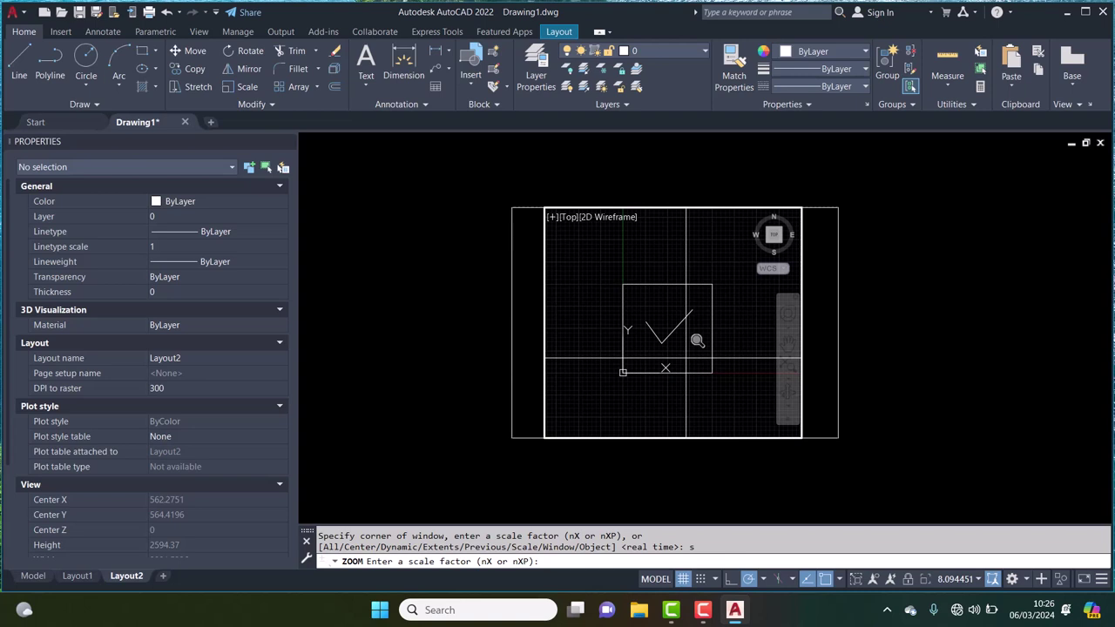
type("100/25xp")
key("Return")
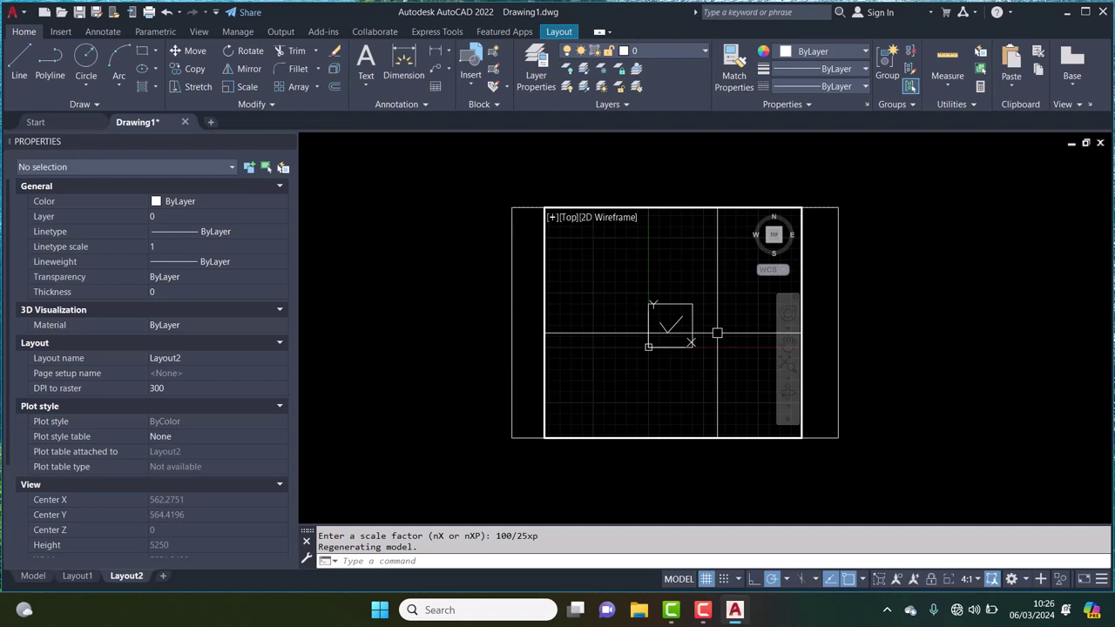
Step: Rezoom the viewport to 100/10xp and pan the check-mark square into place
type("z")
key("Return")
type("s")
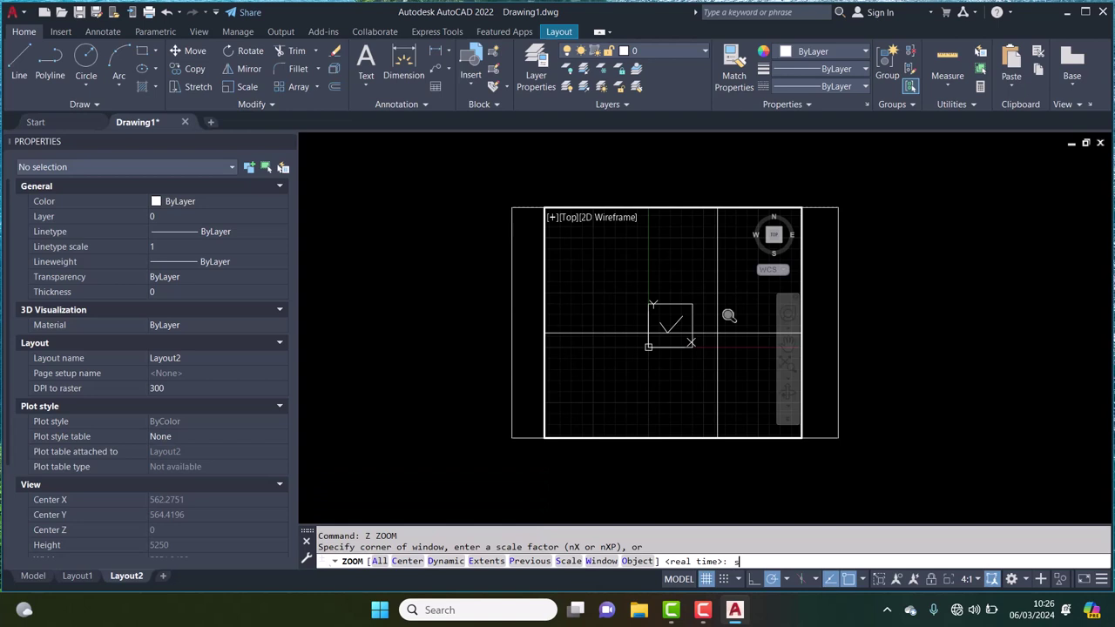
key("Return")
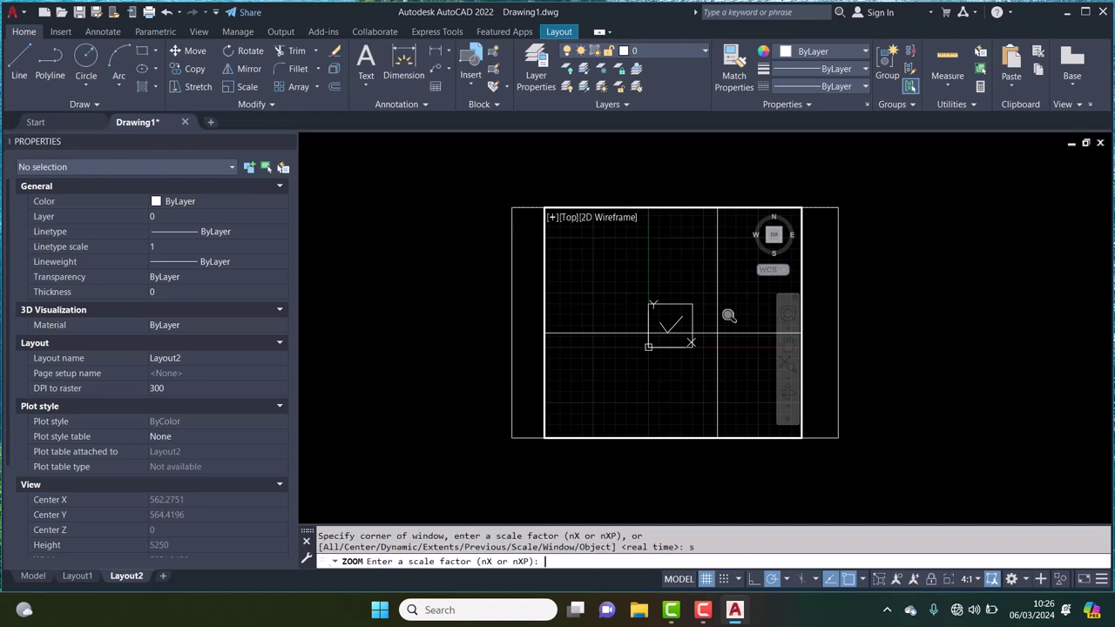
type("100/")
type("10xp")
key("Return")
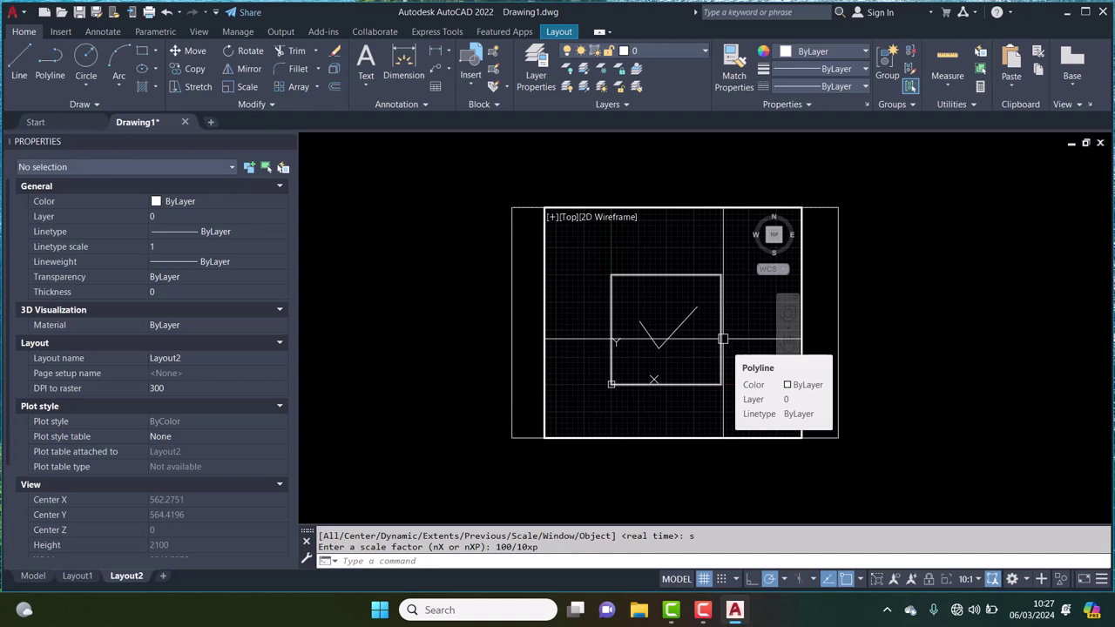
middle_click_drag(746, 340, 744, 339)
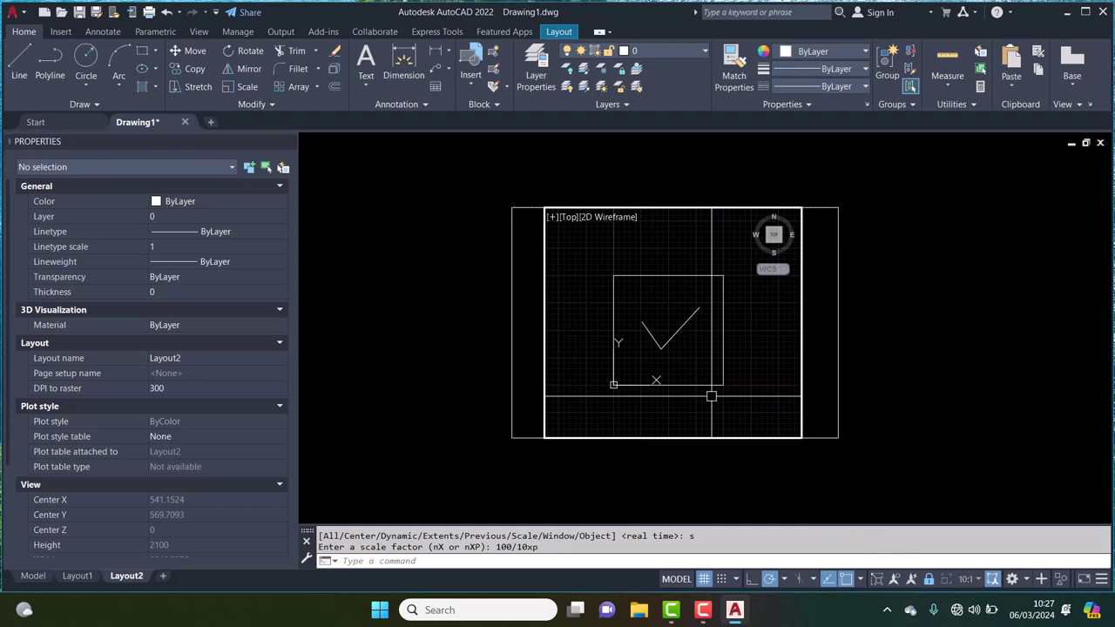
type("PS")
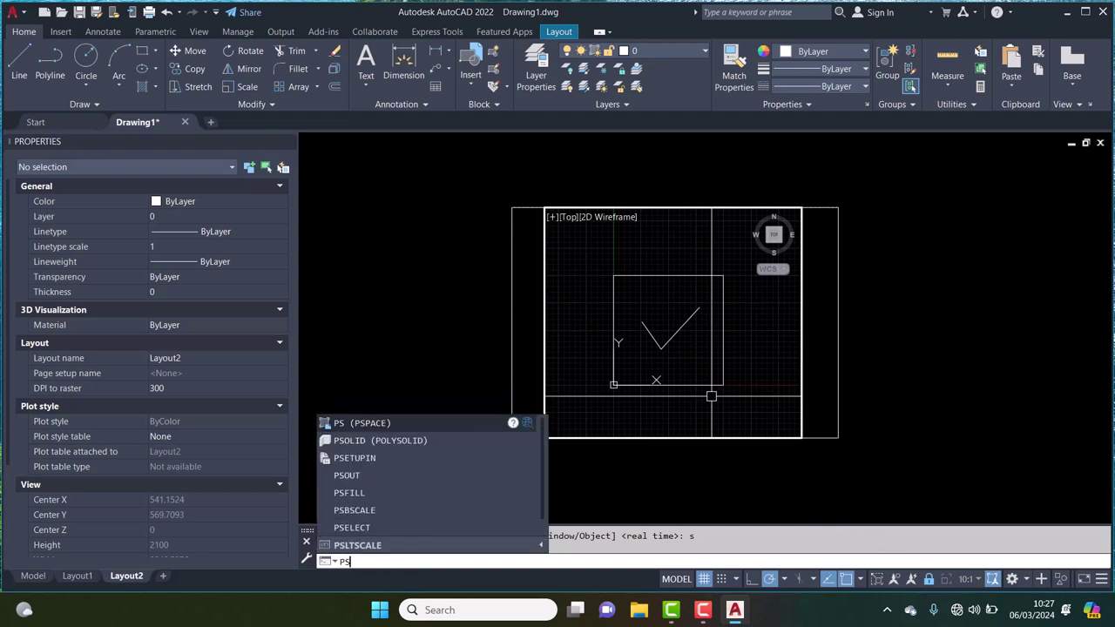
Step: Confirm the PS command to leave the viewport and work on the paper layout
key("Return")
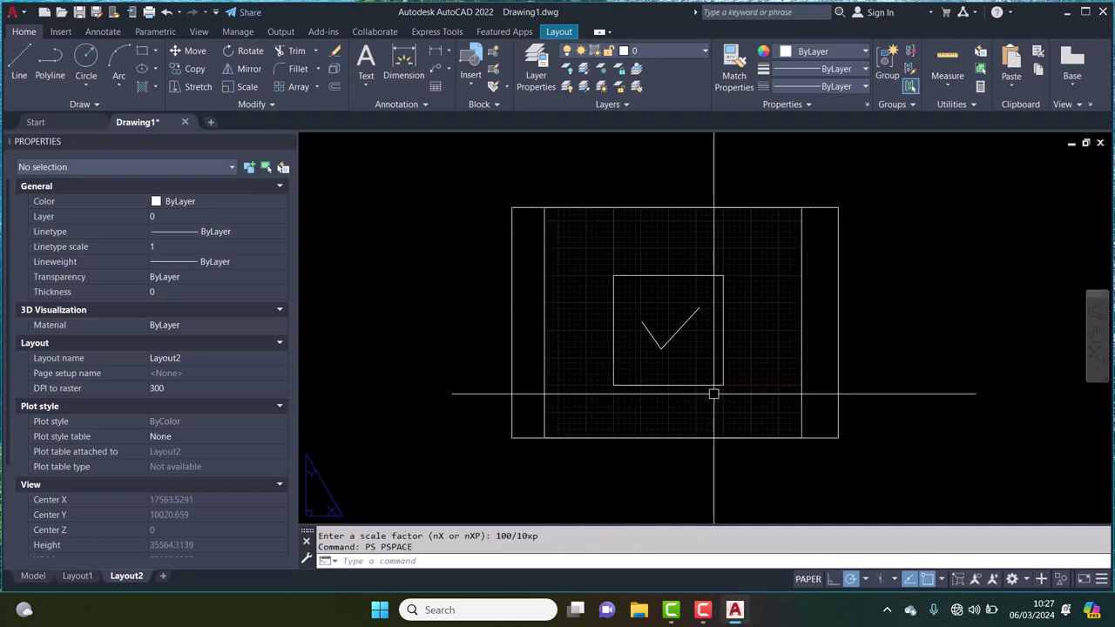